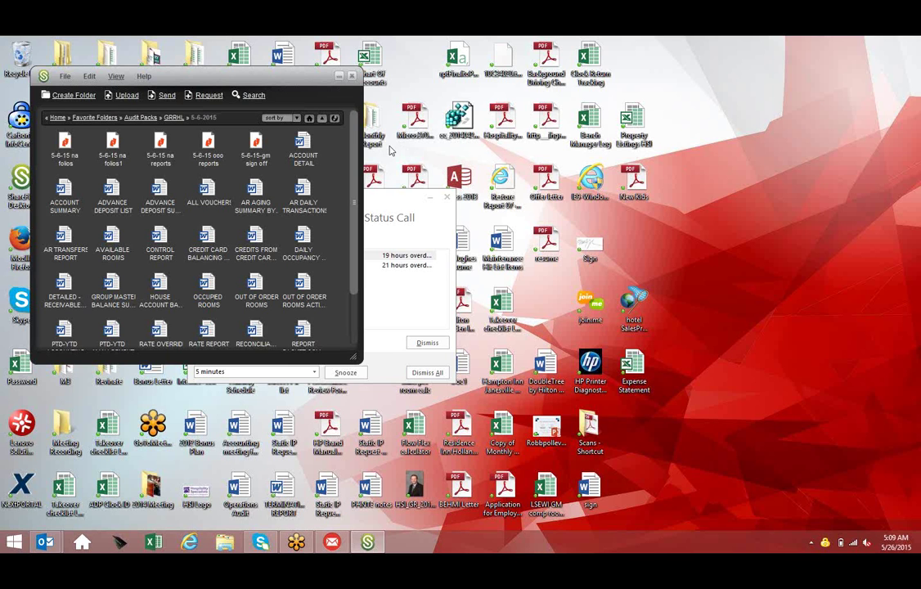
- Use the GRRHL breadcrumb to leave 5-6-2015 and list GRRHL's dated subfolders
left_click(172, 119)
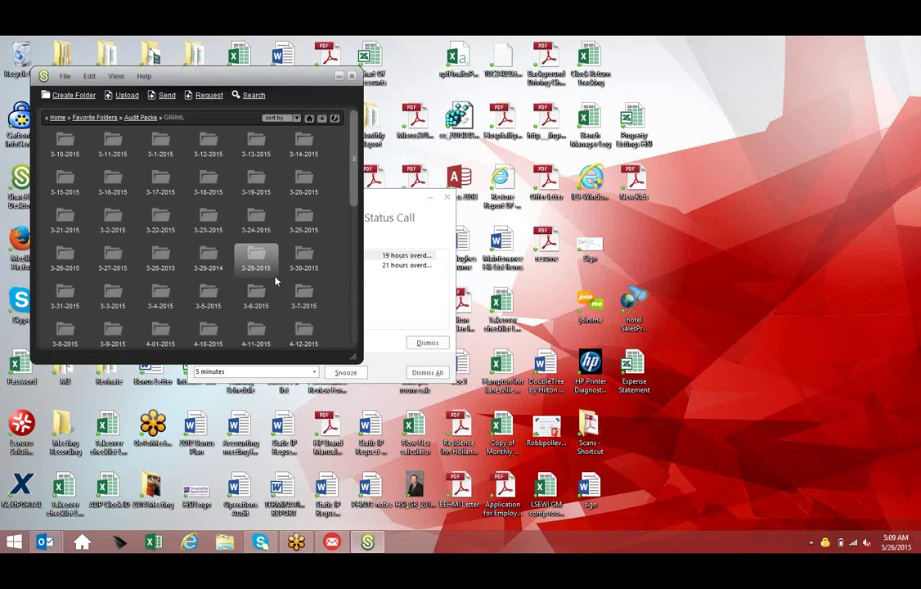
scroll(276, 282, "down", 2)
scroll(276, 282, "down", 2)
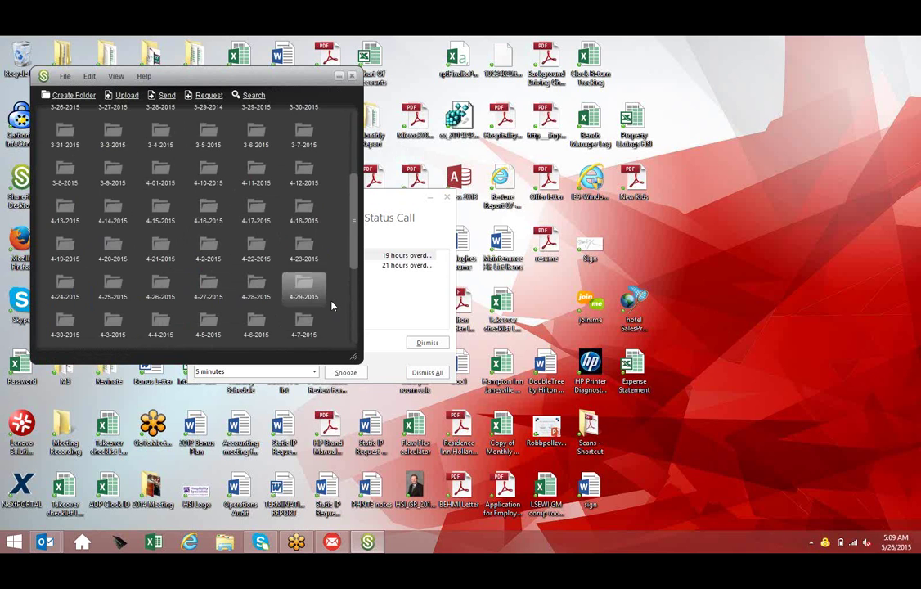
scroll(286, 319, "up", 4)
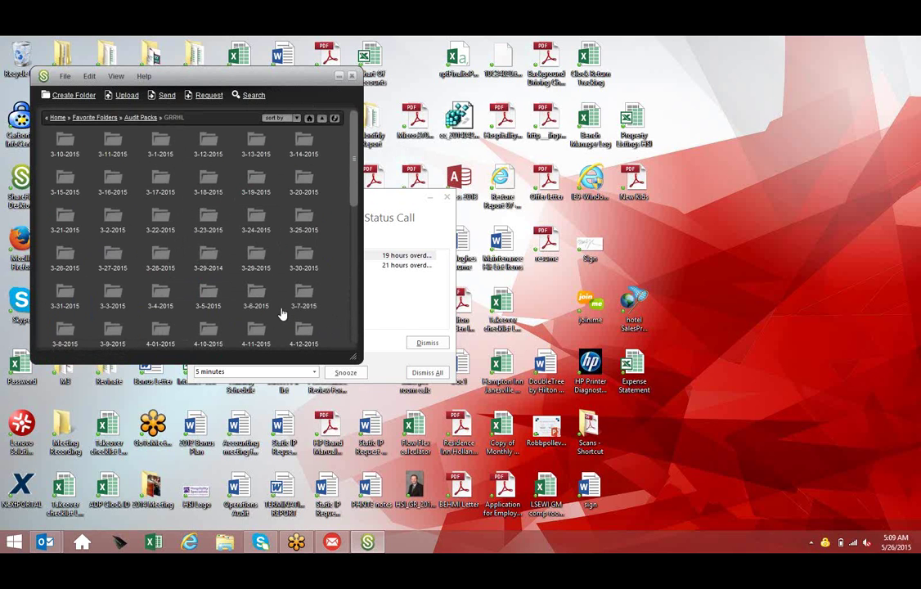
scroll(284, 317, "down", 5)
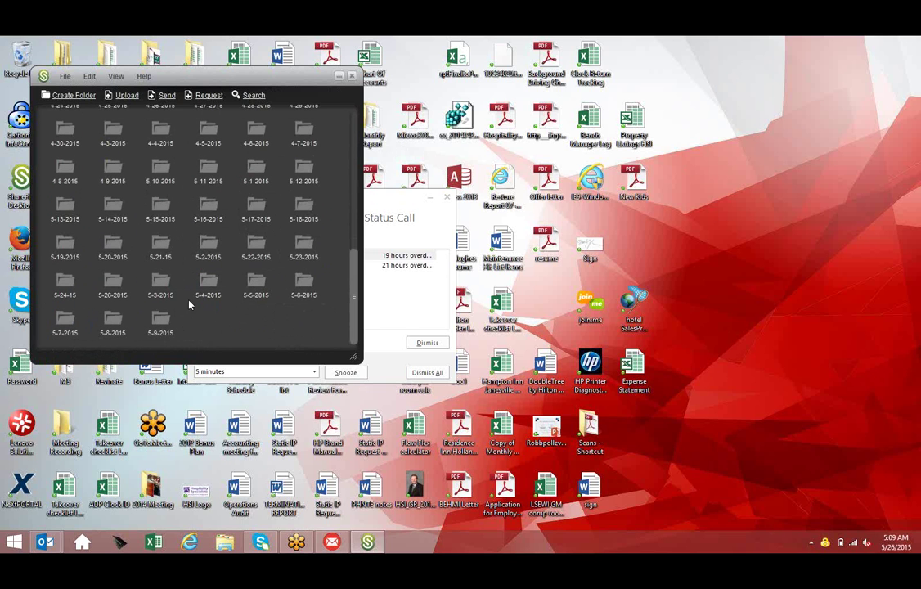
- Open the 5-5-2015 folder to list its PDF folios, reports and daily report files
double_click(263, 285)
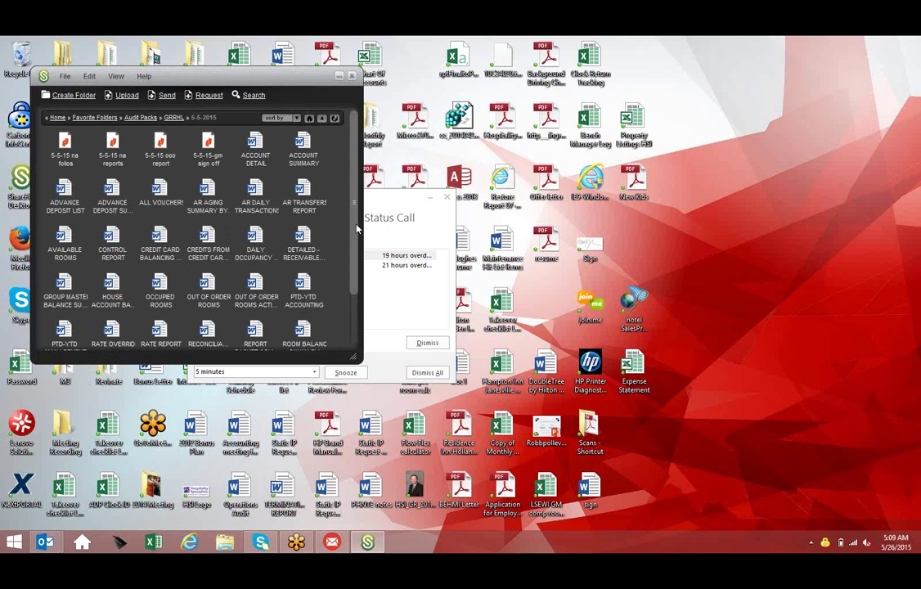
scroll(352, 231, "down", 2)
scroll(350, 262, "down", 1)
scroll(359, 196, "up", 3)
mouse_move(113, 149)
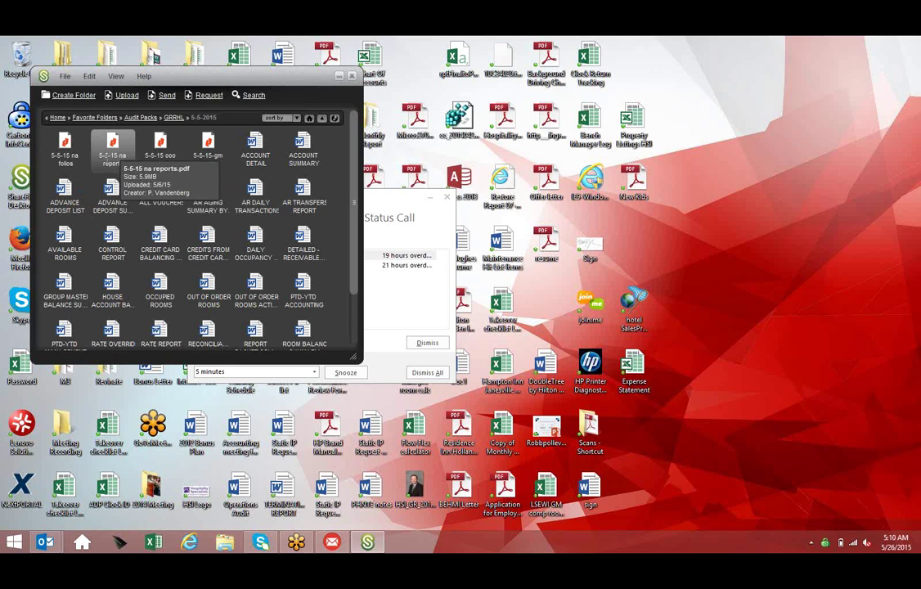
- Go from GRRHL up to Audit Packs and into the GRRHO property folder
left_click(171, 120)
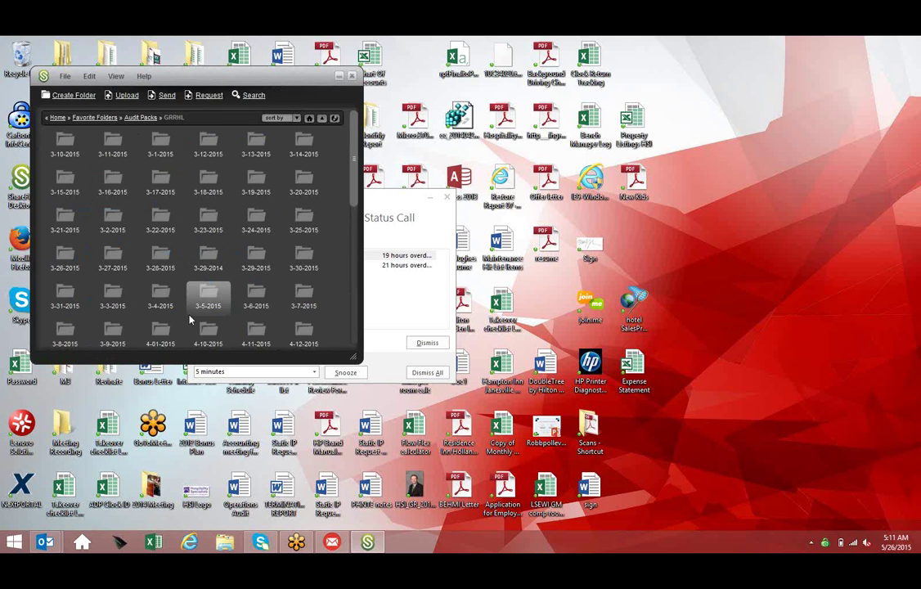
scroll(193, 324, "down", 3)
scroll(193, 324, "down", 3)
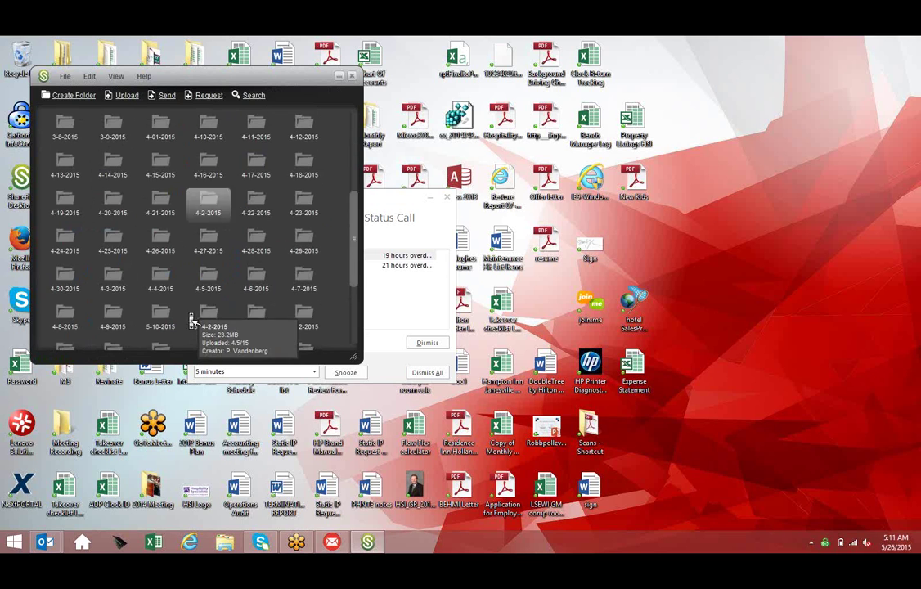
scroll(195, 246, "up", 3)
scroll(195, 215, "up", 3)
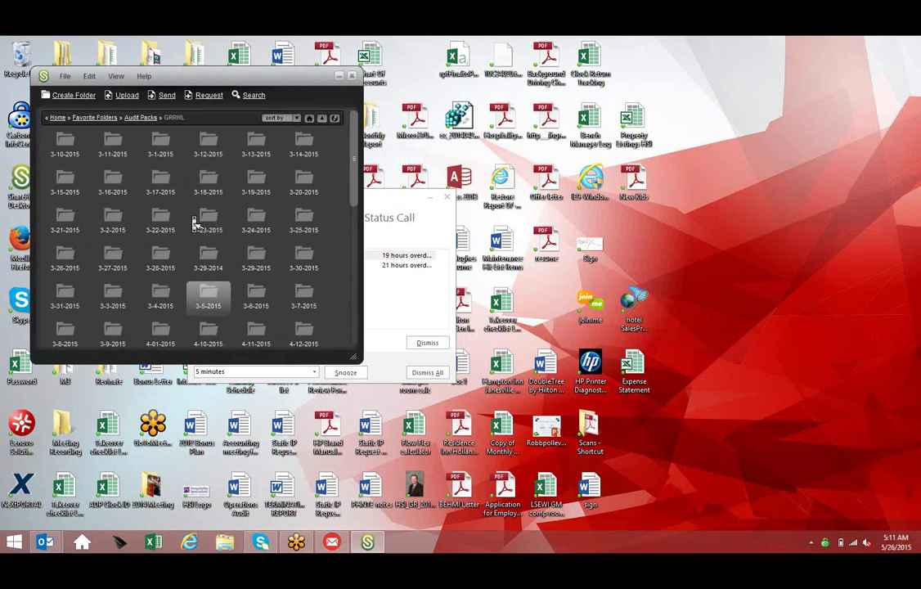
left_click(150, 119)
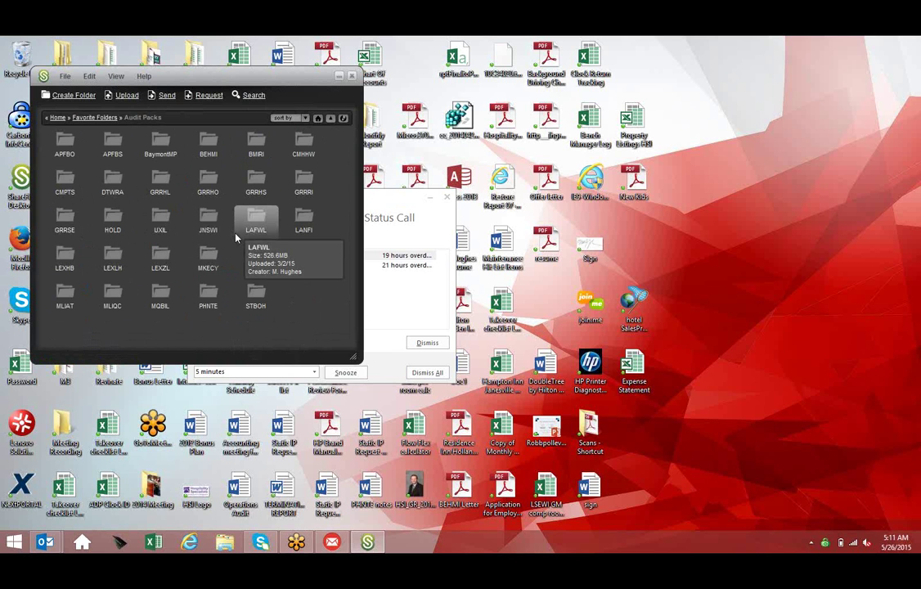
double_click(208, 184)
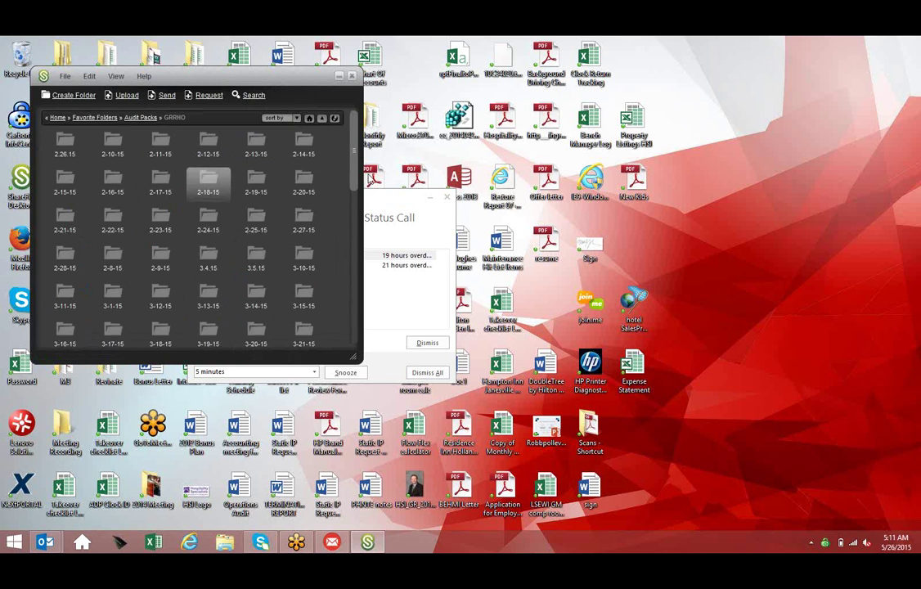
left_click_drag(353, 151, 337, 362)
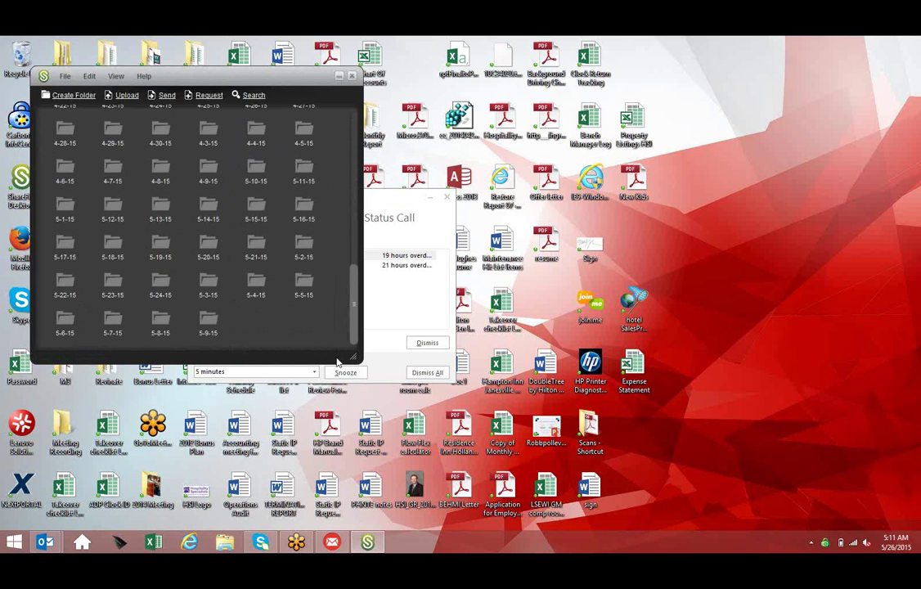
- Open the 5-9-15 folder from GRRHO's grid of dated folders
double_click(220, 321)
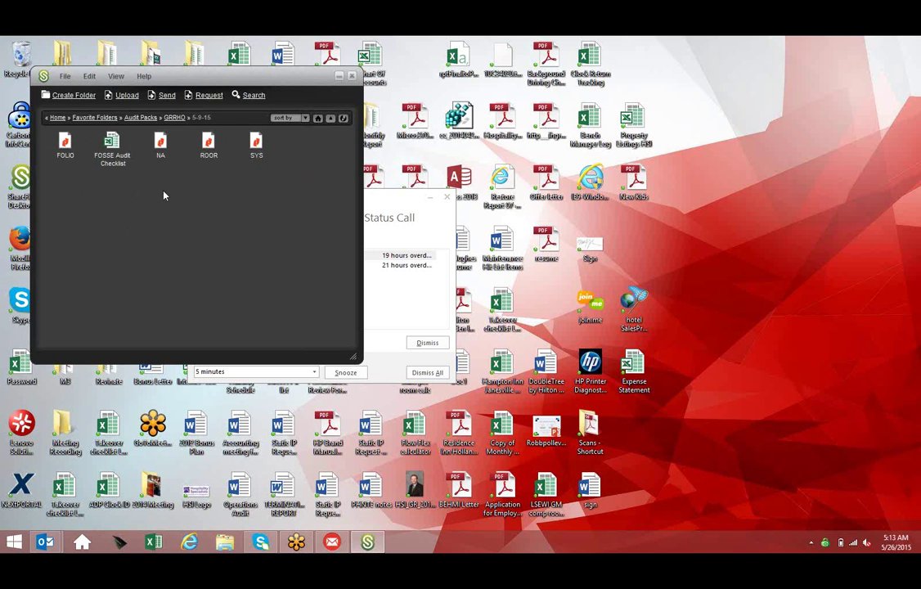
- Navigate from GRRHO via Audit Packs into STBOH and its 5-19-2015 folder
left_click(170, 120)
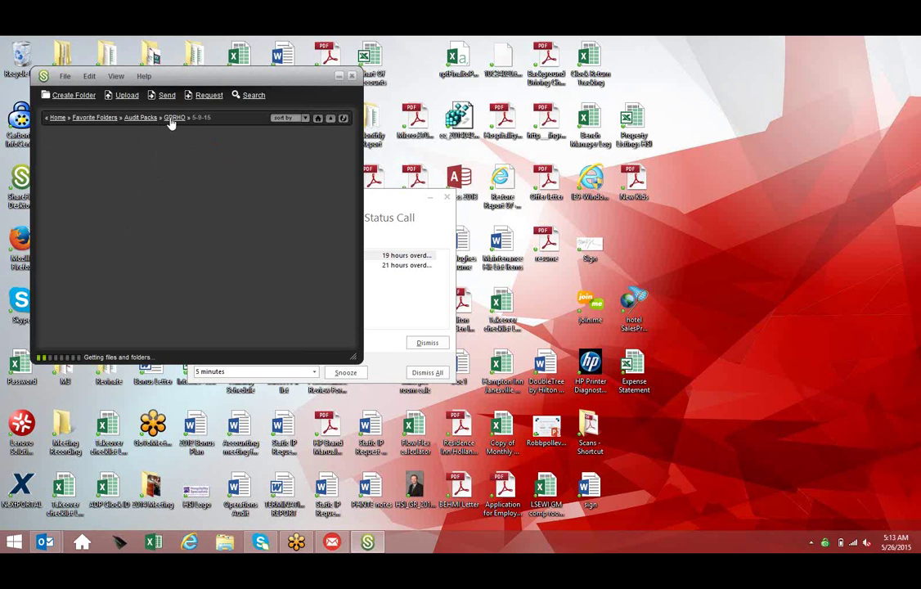
left_click(141, 119)
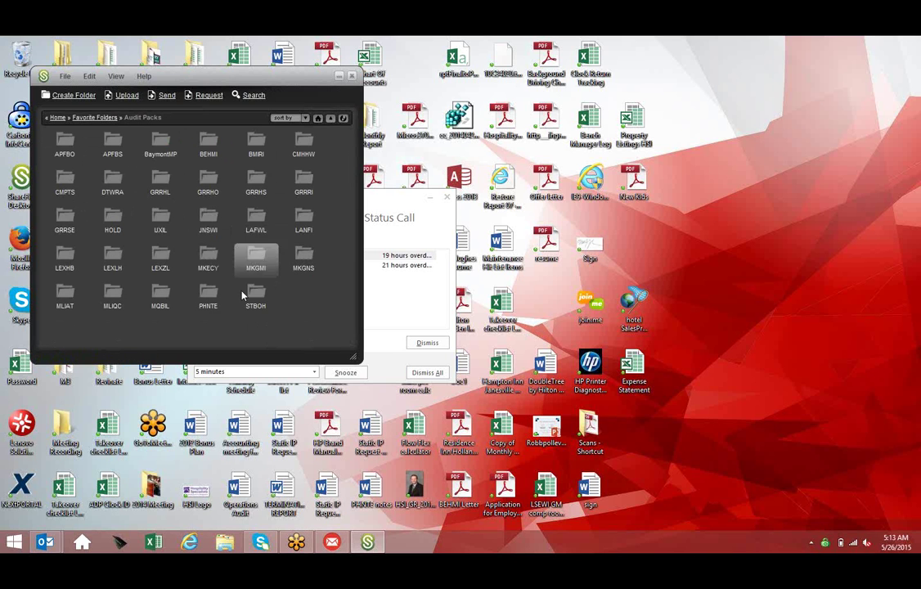
double_click(253, 305)
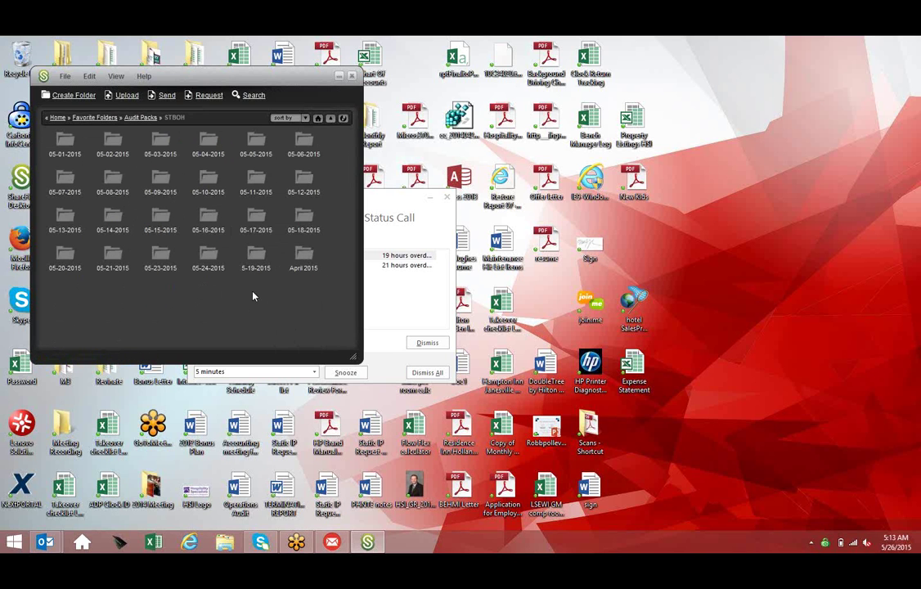
double_click(256, 260)
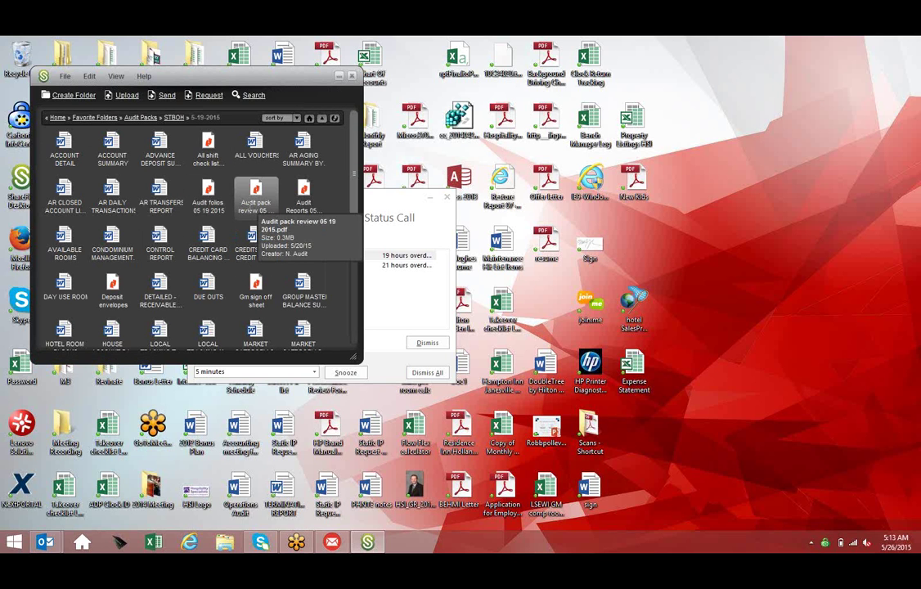
- Download Audit Reports 05 19 2015.pdf, saving it to the local M3 Reports folder
right_click(305, 209)
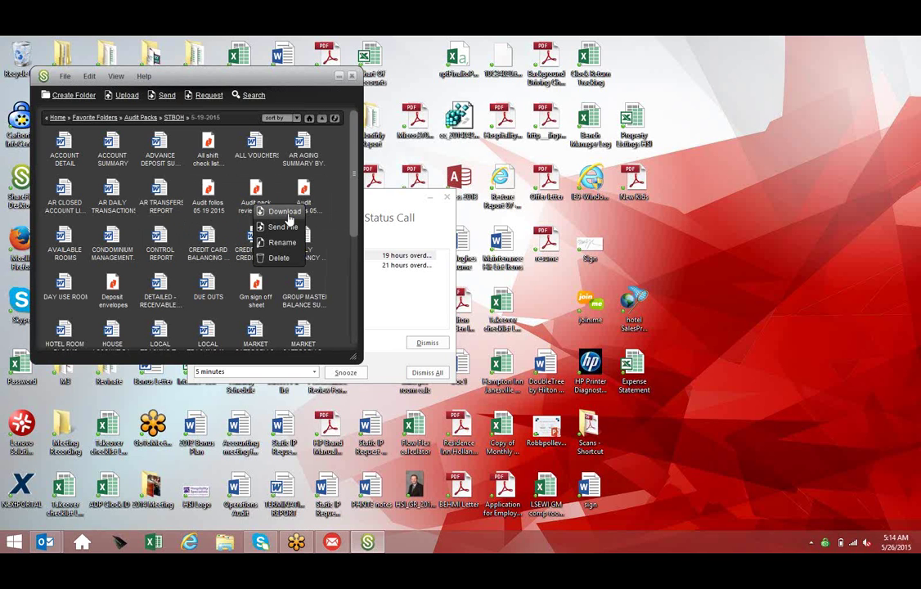
left_click(284, 212)
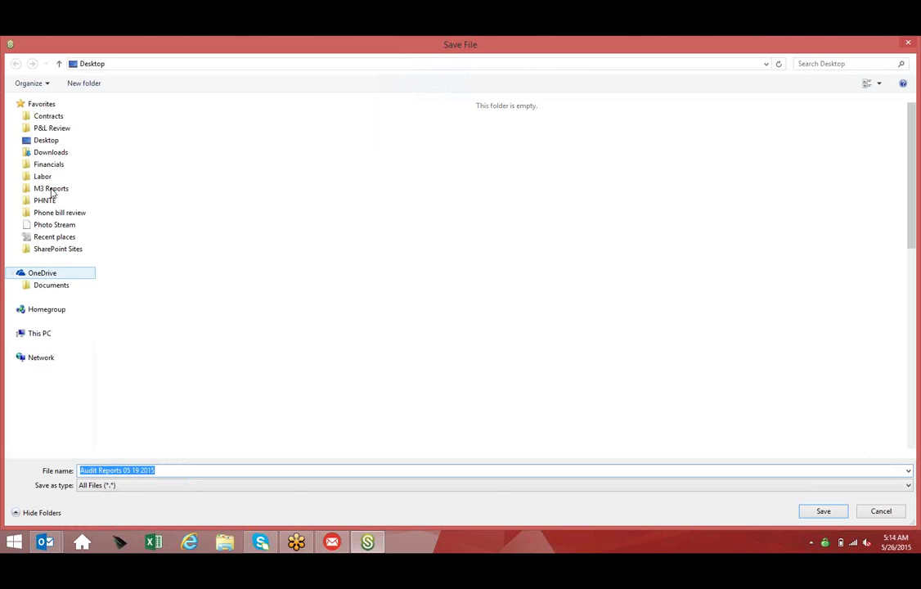
left_click(51, 189)
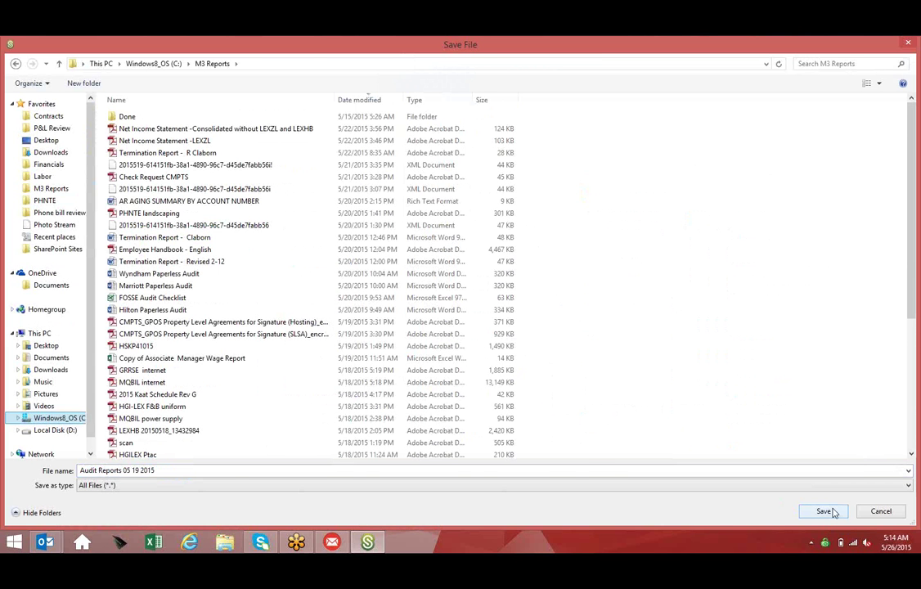
left_click(825, 512)
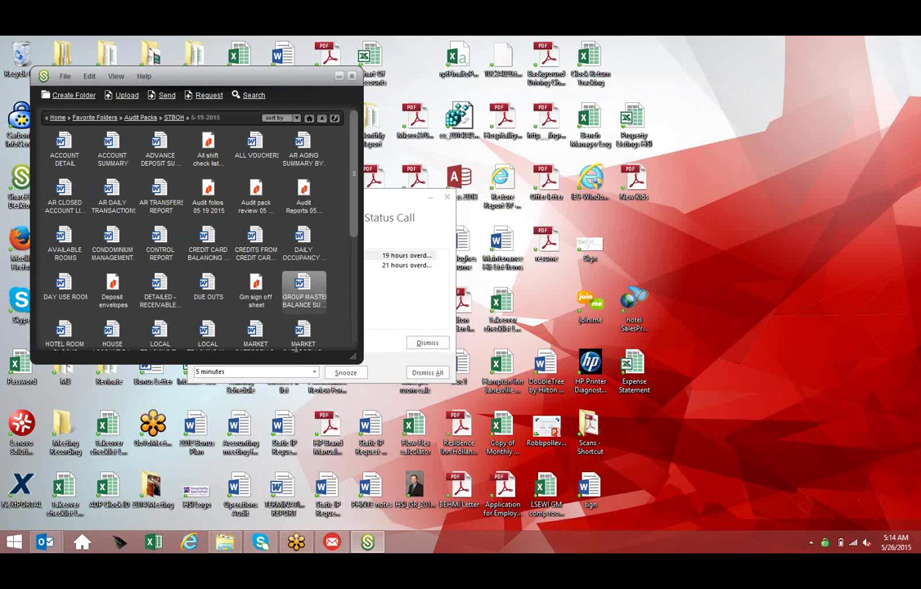
- Open the downloaded Audit Reports PDF from M3 Reports and cancel content preparation
right_click(224, 543)
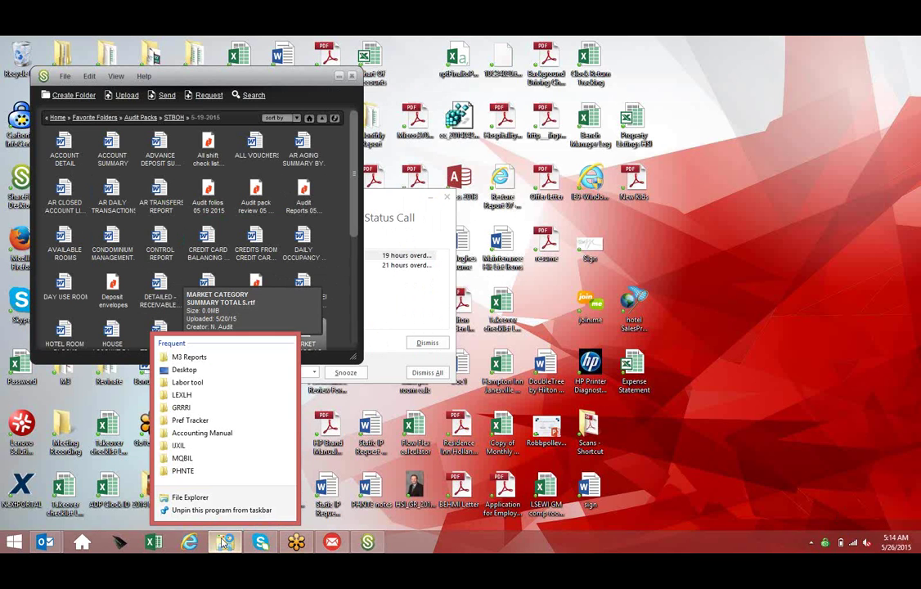
left_click(228, 359)
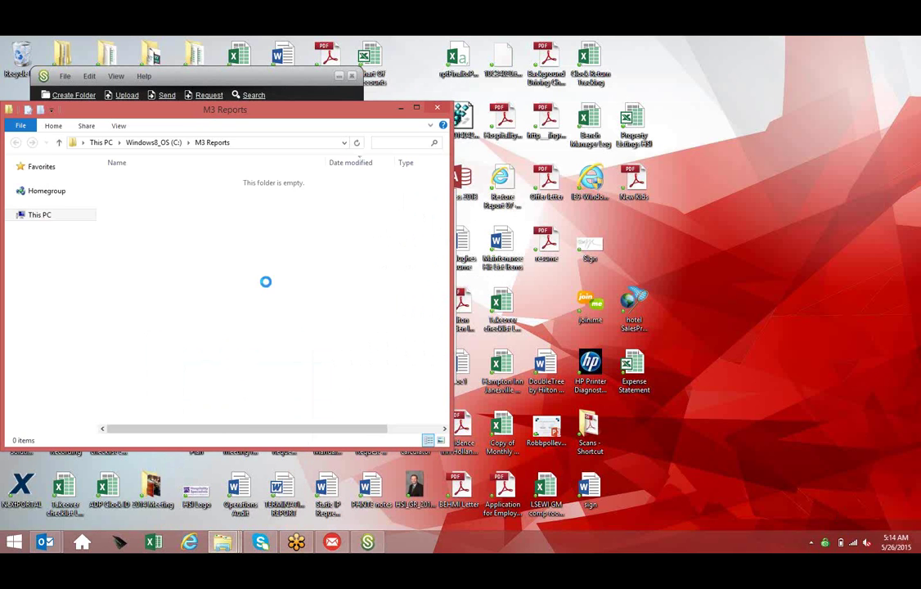
left_click(176, 179)
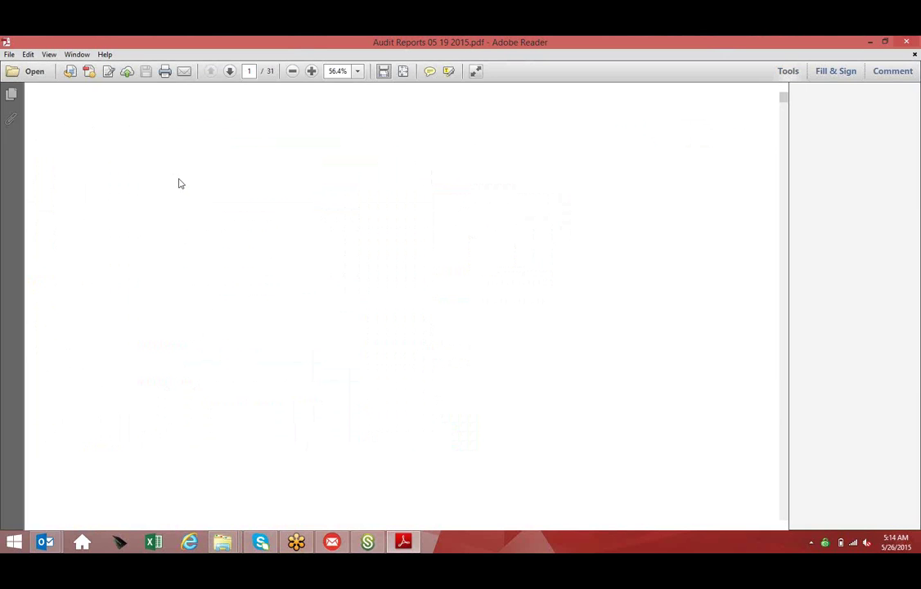
scroll(239, 336, "down", 2)
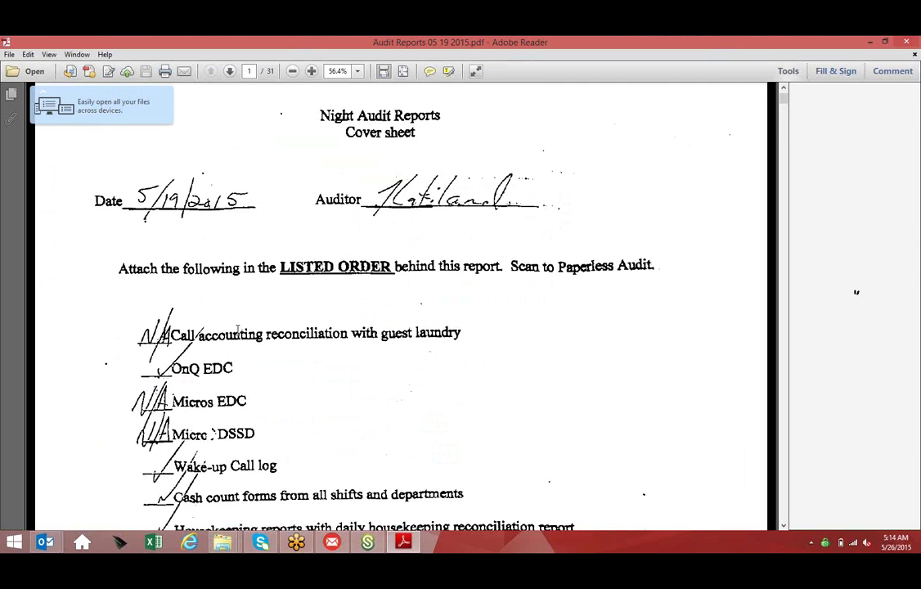
scroll(240, 337, "down", 3)
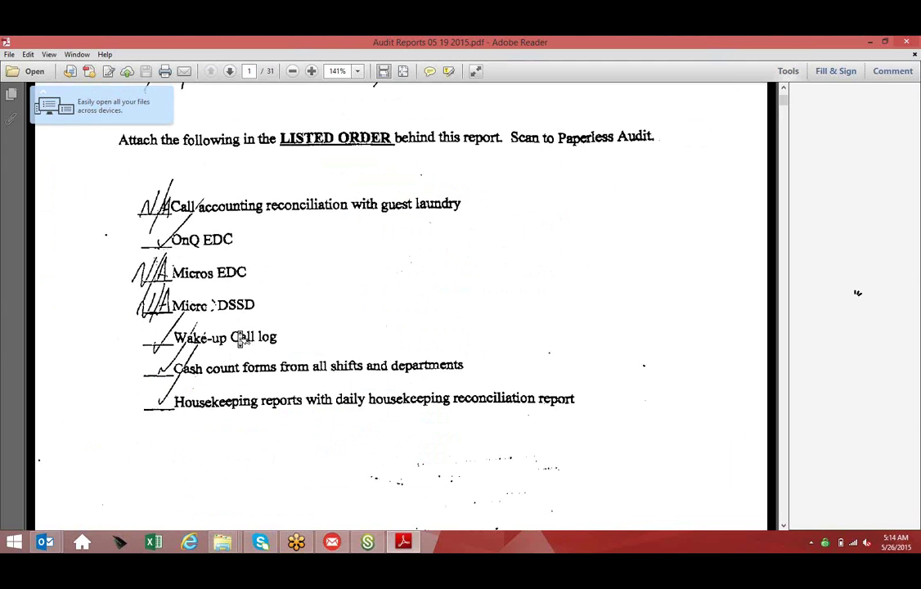
scroll(240, 337, "down", 5)
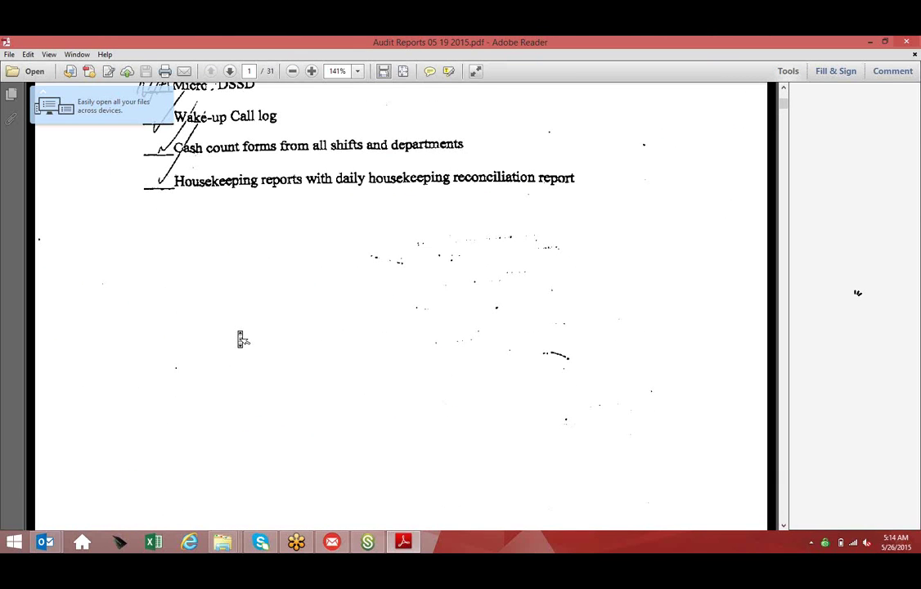
scroll(240, 337, "down", 5)
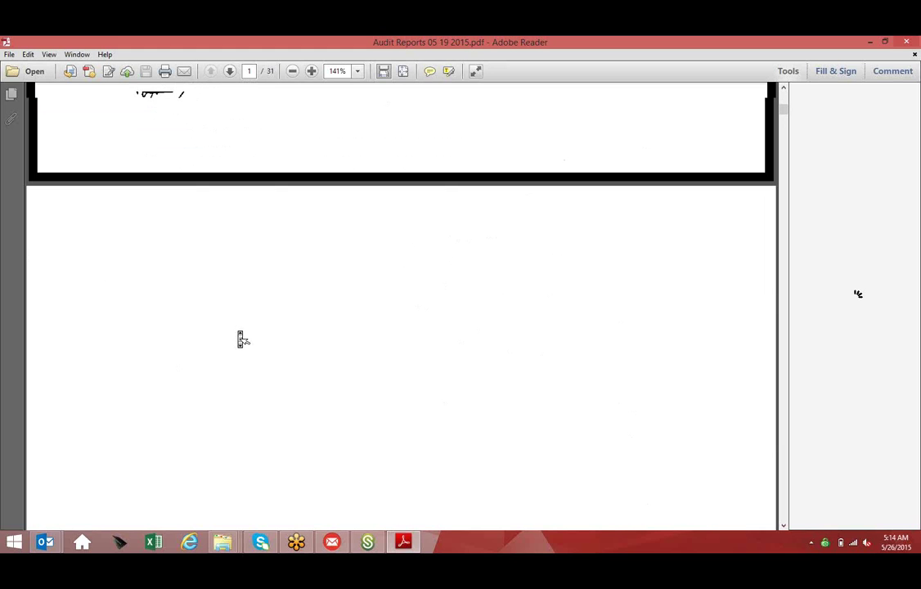
scroll(240, 336, "down", 5)
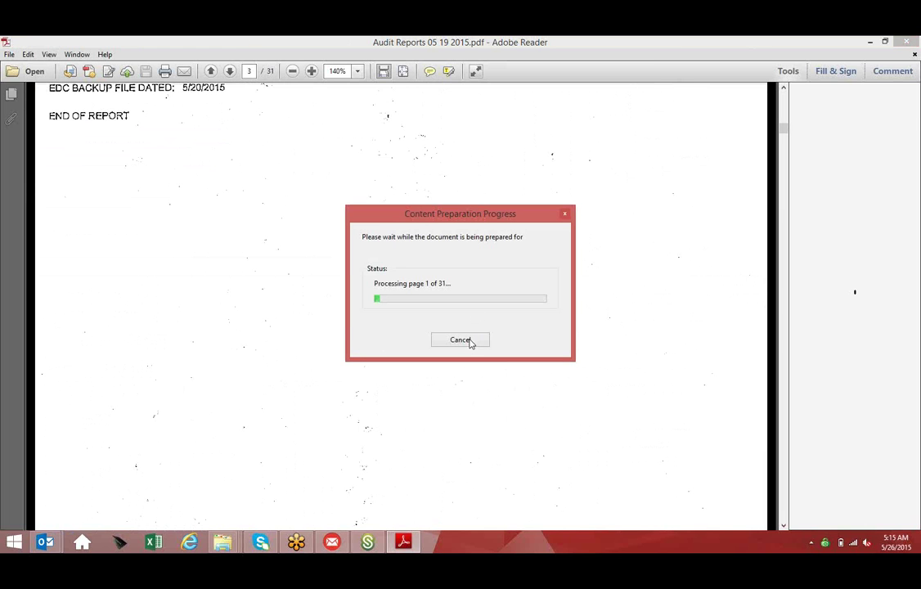
left_click(471, 342)
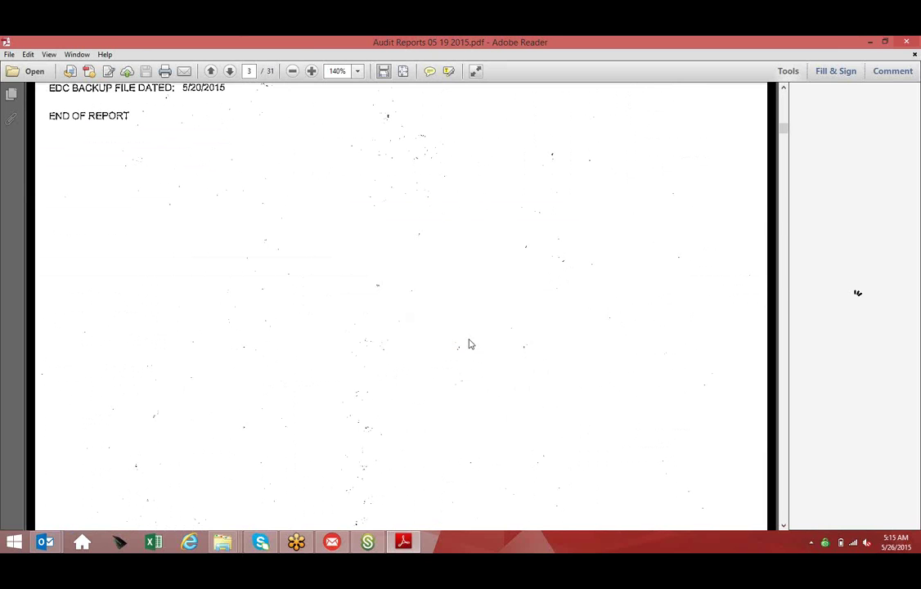
- Close the Audit Reports 05 19 2015 PDF in Adobe Reader
left_click(906, 42)
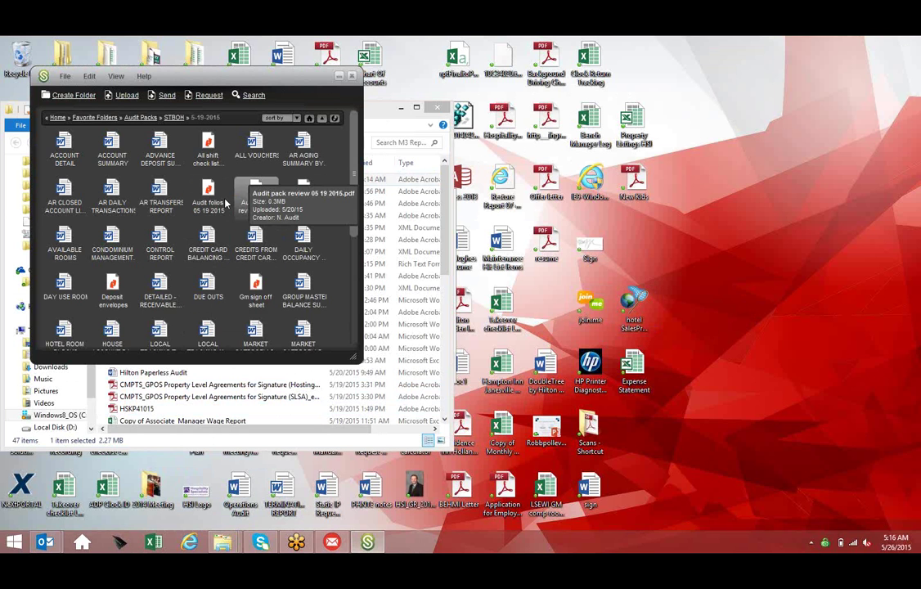
- Open CMHHW's 5-19-15 reports folder, then return to CMHHW's date folders
left_click(146, 119)
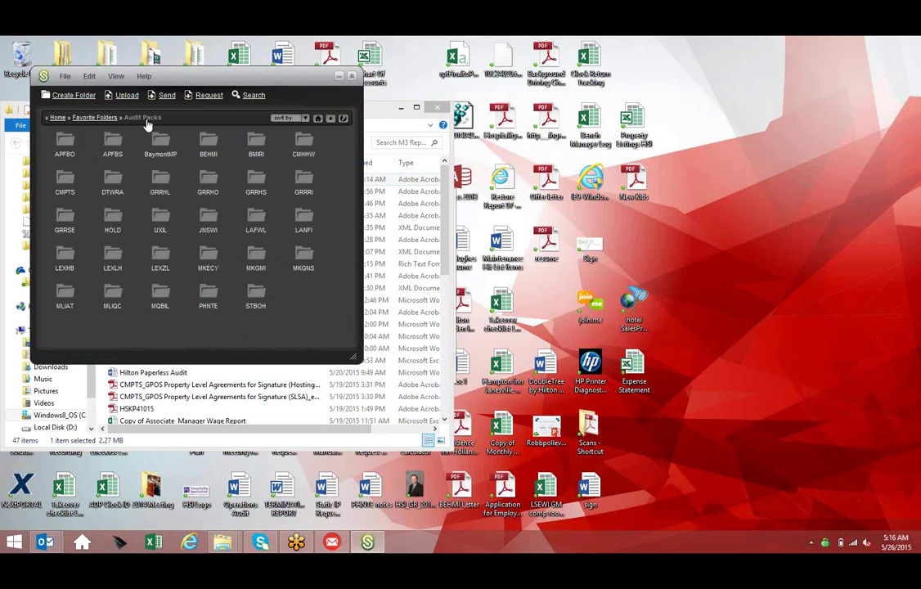
double_click(304, 145)
scroll(206, 258, "down", 3)
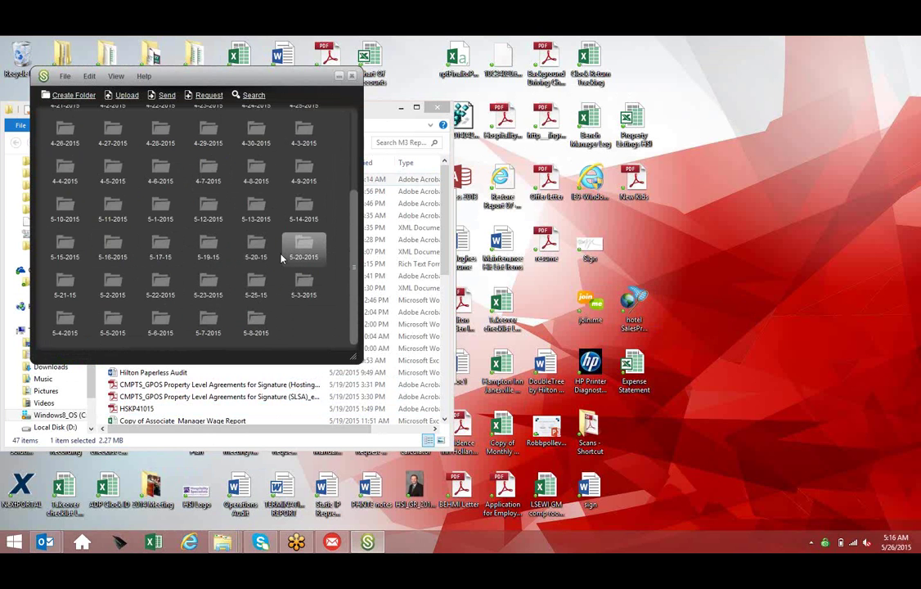
double_click(206, 248)
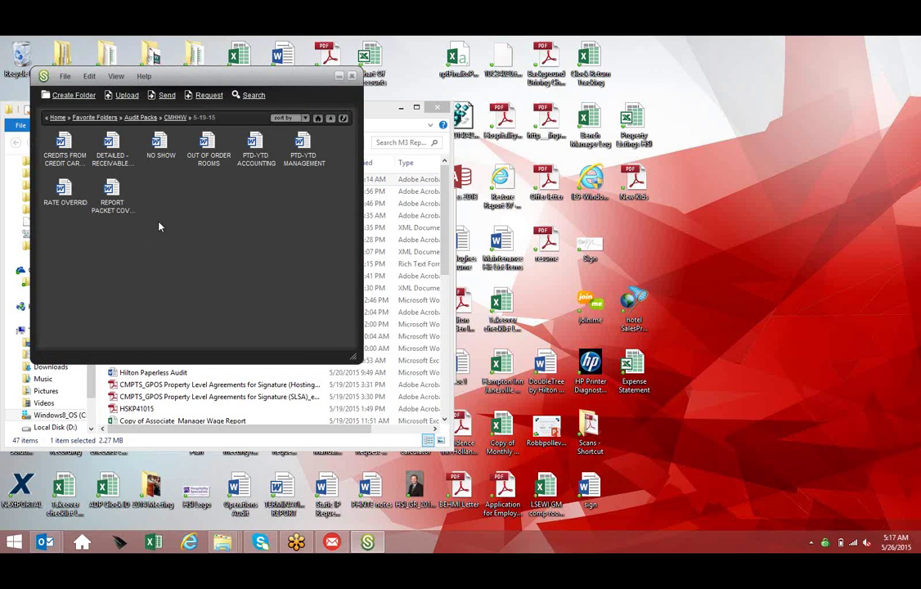
left_click(179, 118)
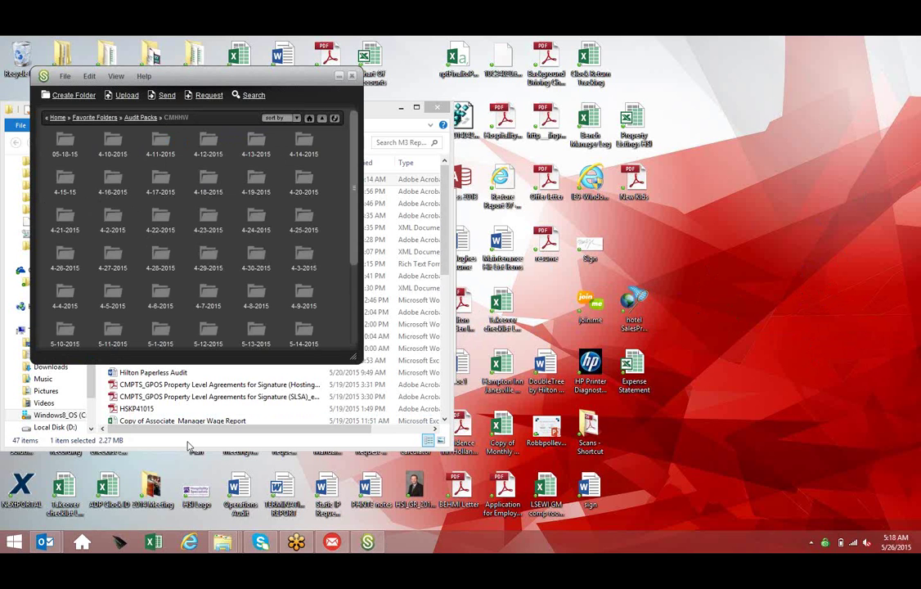
- Bring up the M3 Reports window, dismiss the D: not-ready error, and open Windows8_OS (C:)
left_click(225, 546)
left_click(355, 475)
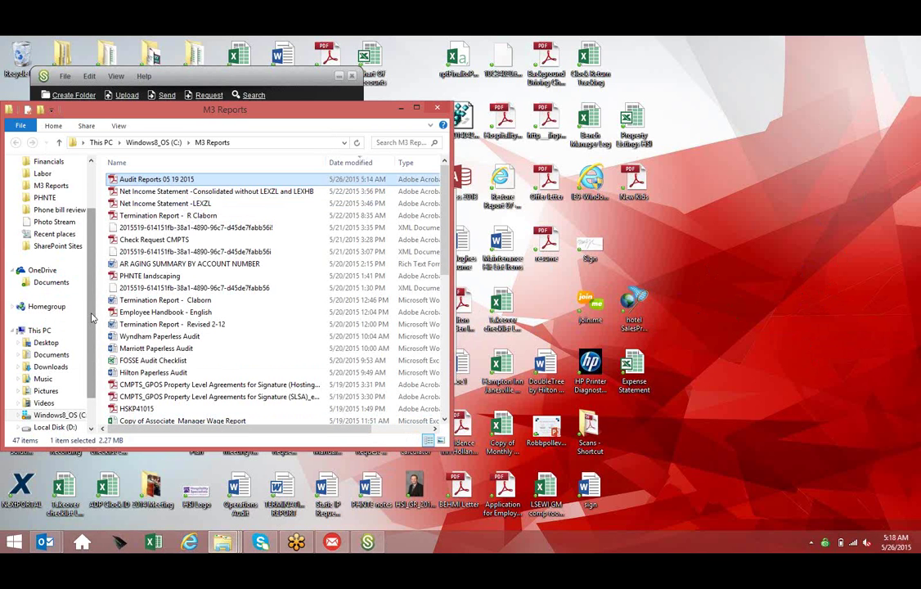
scroll(82, 311, "down", 1)
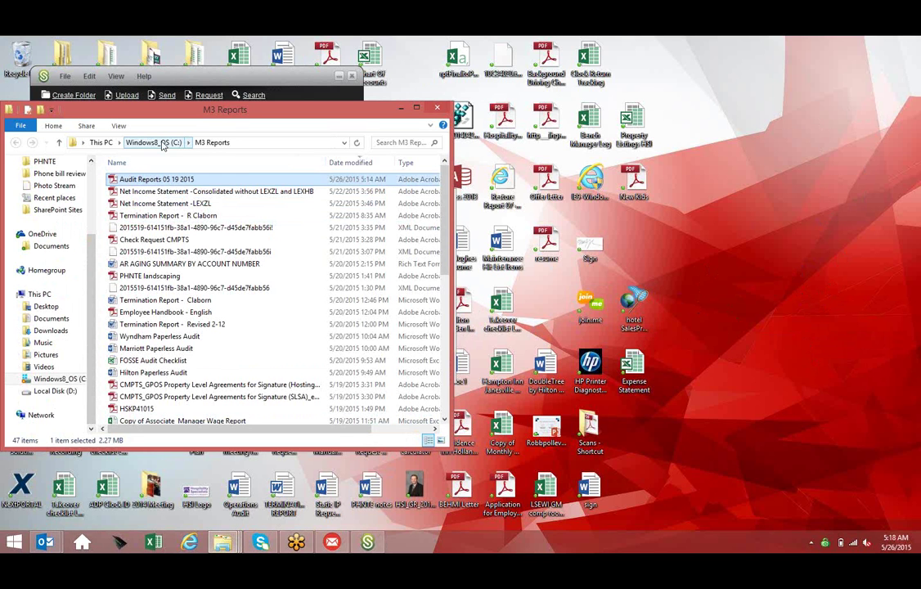
left_click(51, 392)
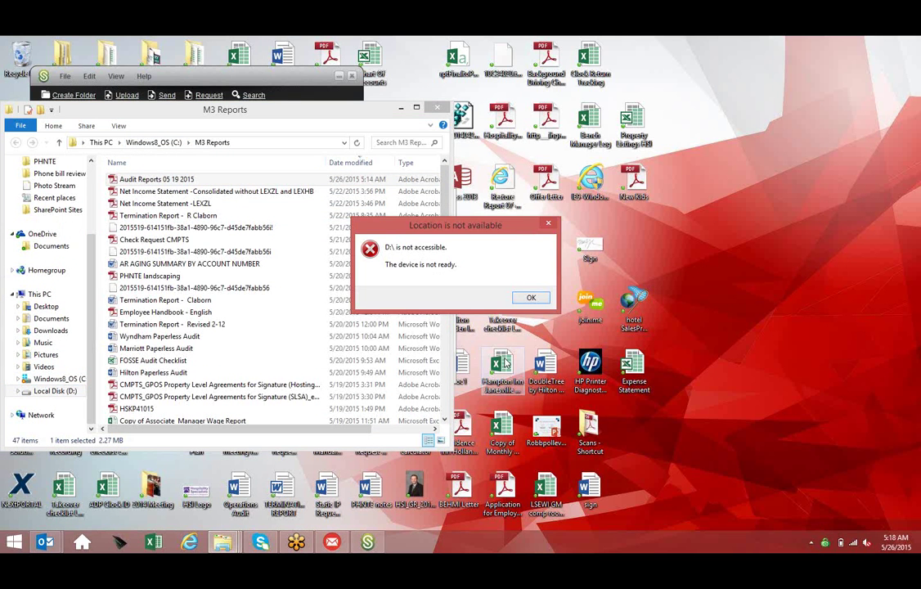
left_click(531, 297)
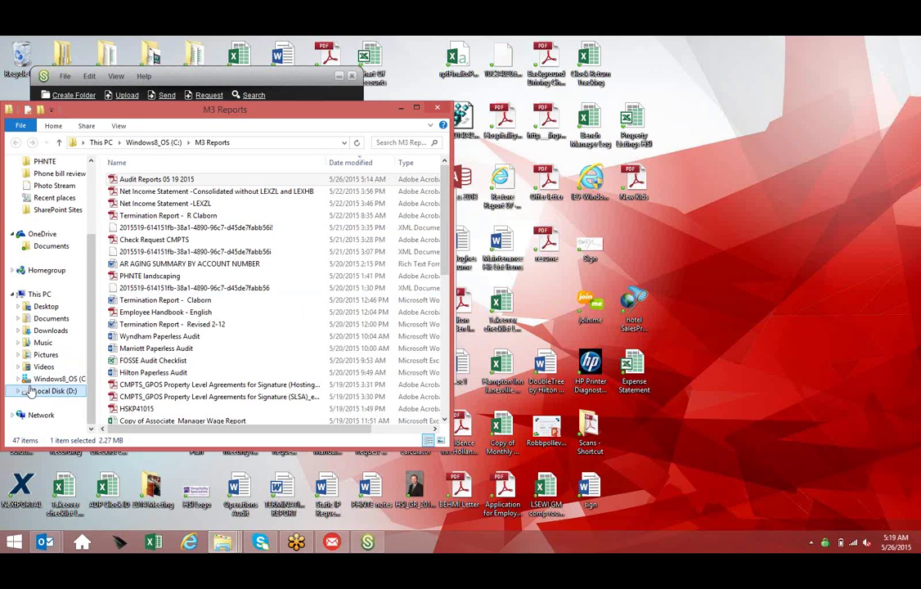
scroll(31, 390, "up", 3)
scroll(32, 390, "down", 3)
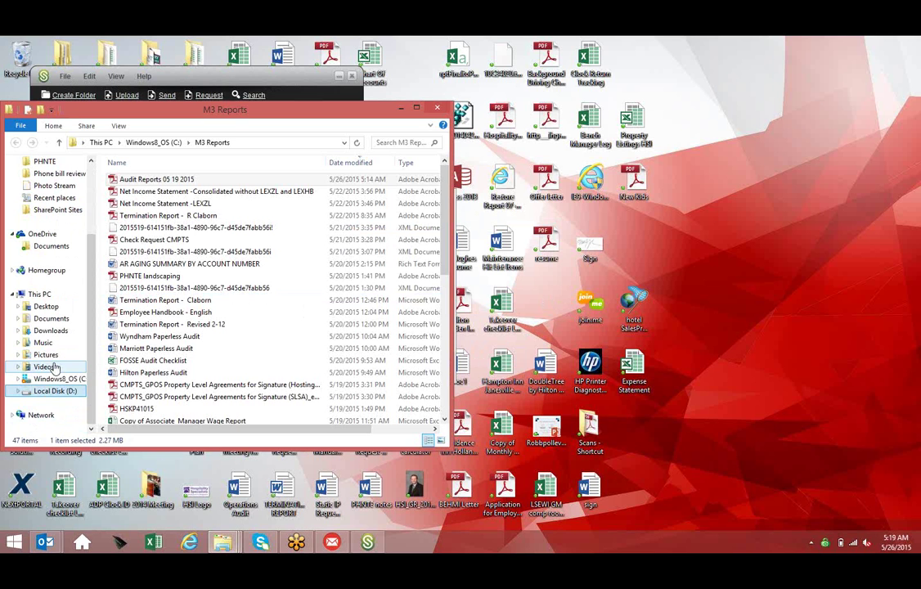
left_click(54, 379)
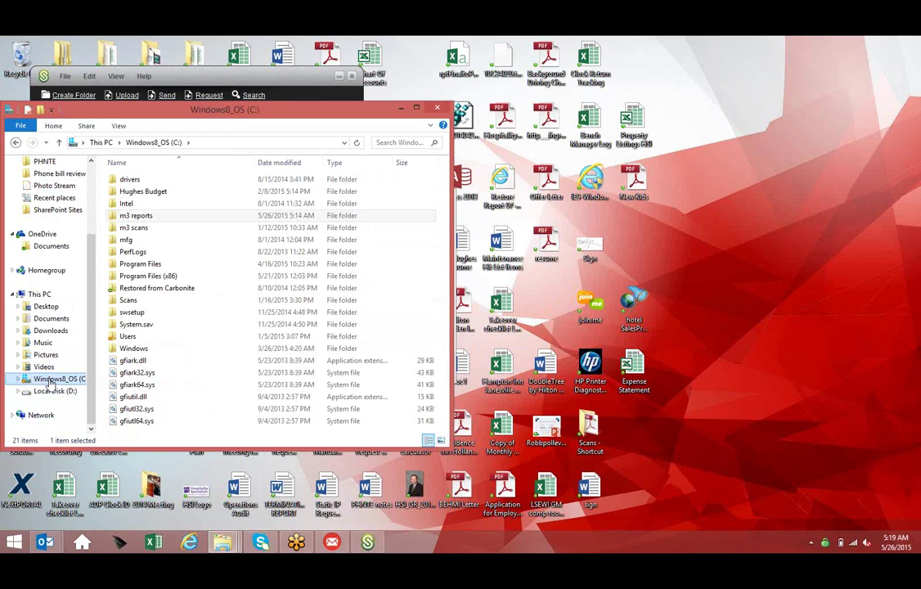
- Expand Windows8_OS (C:) in the navigation pane to list its folders
left_click(50, 383)
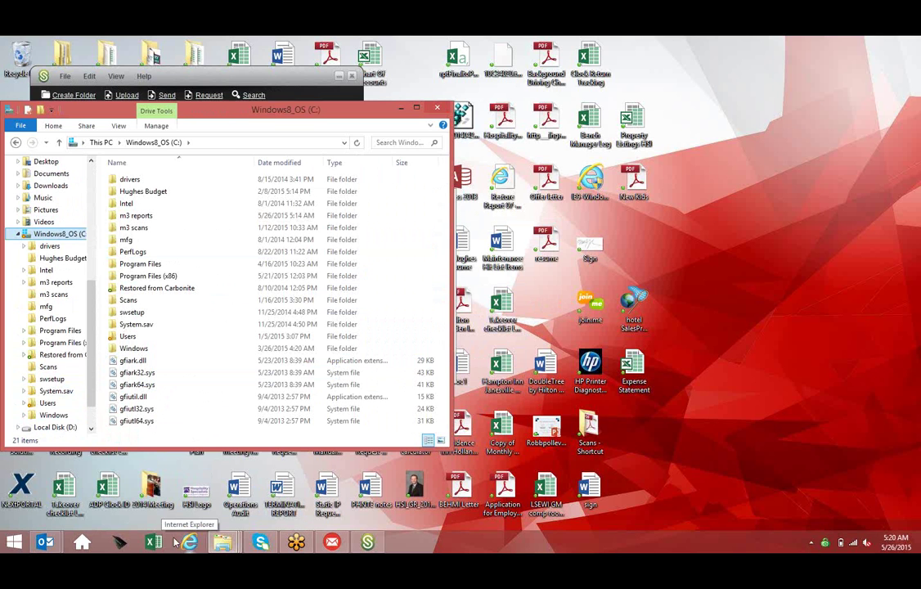
- Start a new Outlook email message from the taskbar quick tasks
right_click(45, 541)
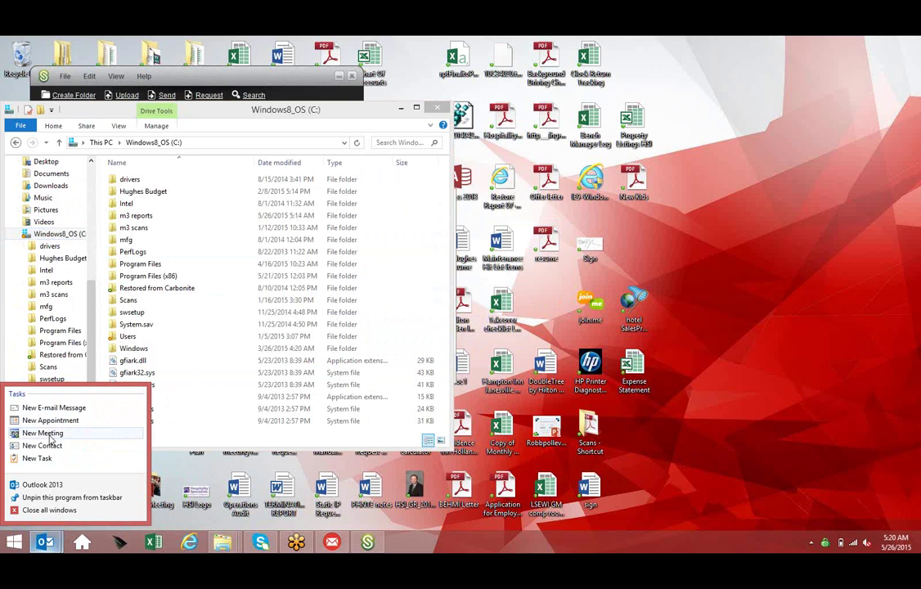
left_click(73, 409)
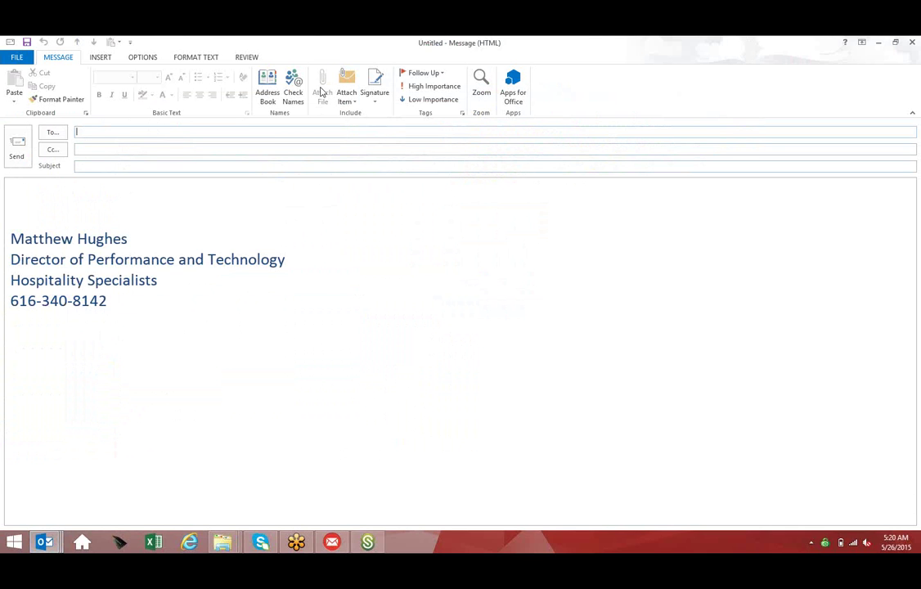
left_click(221, 197)
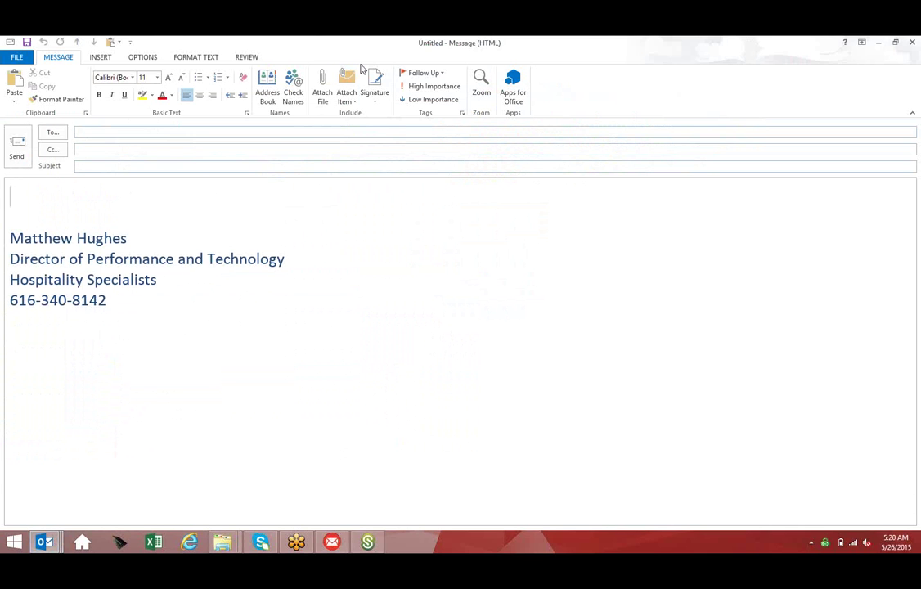
- Attach the Audit Reports 05 19 2015 PDF, enter subject 'Example', and preview Explorer windows
left_click(324, 82)
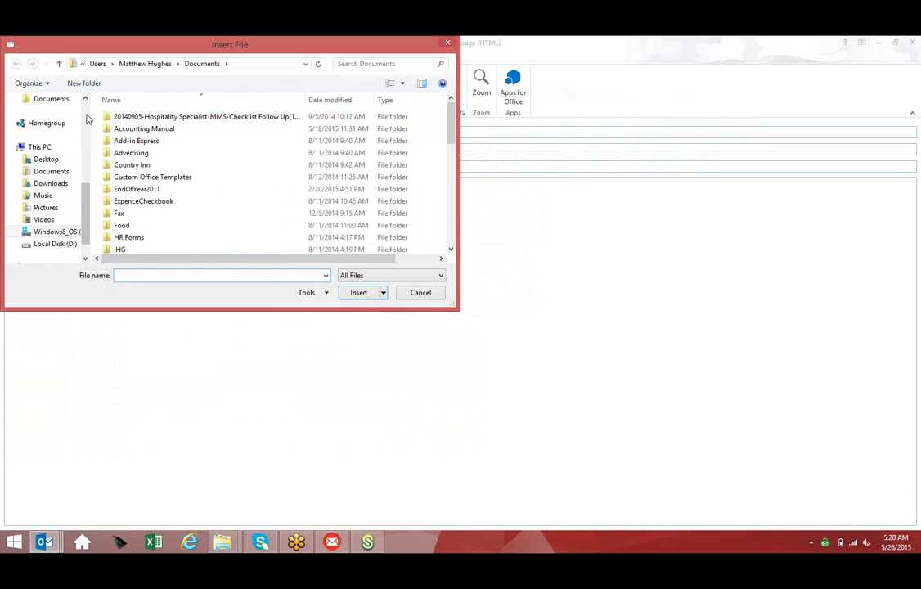
scroll(80, 119, "up", 4)
left_click(51, 148)
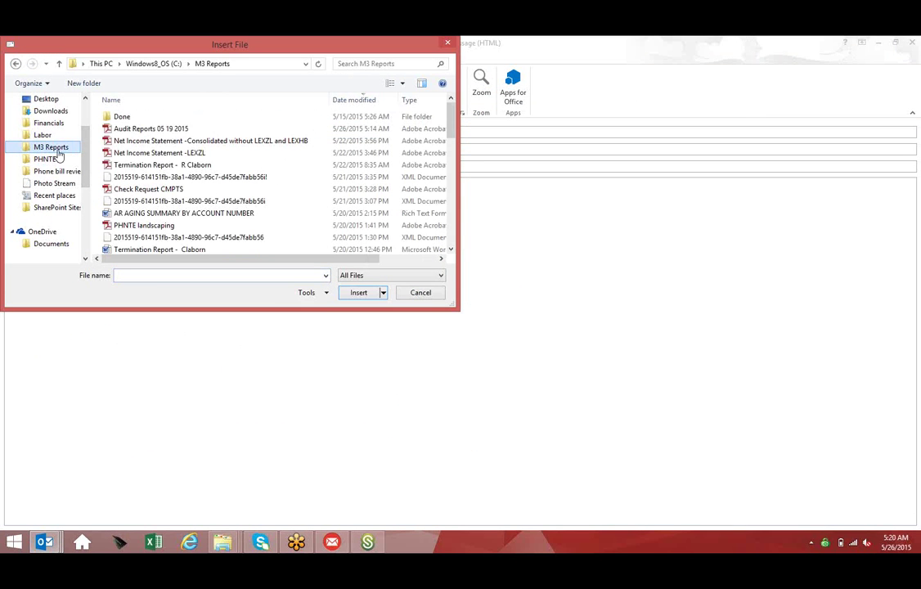
double_click(183, 129)
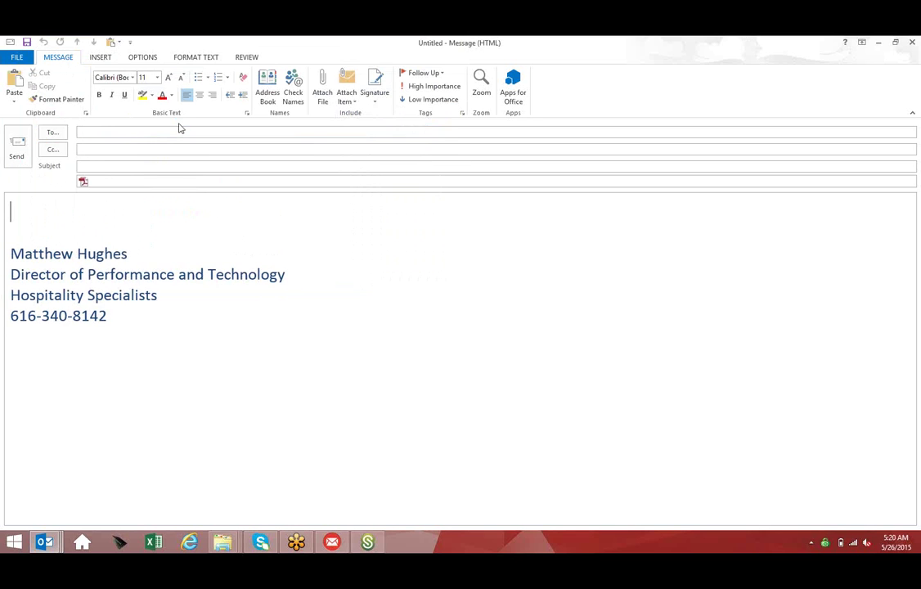
left_click(104, 167)
type("E")
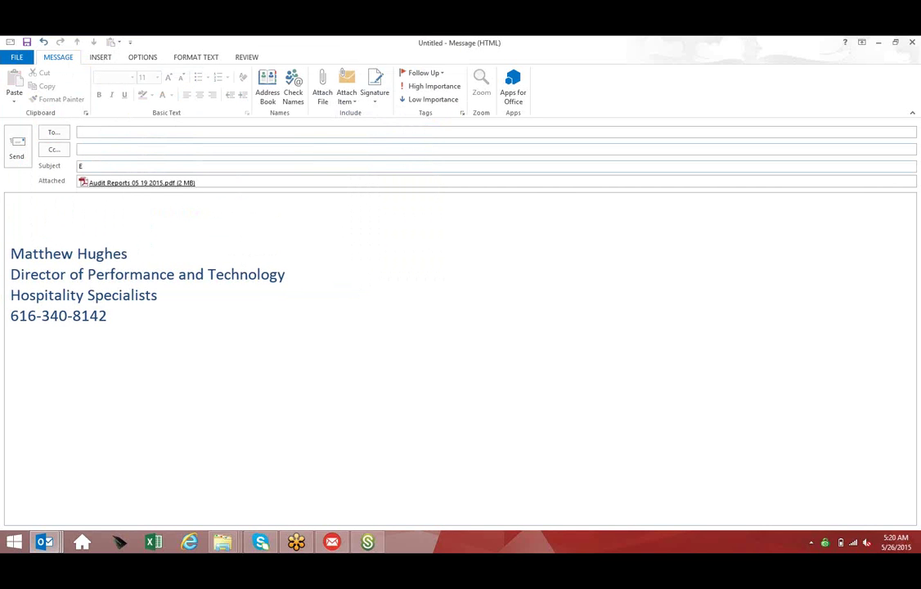
type("xample")
left_click(225, 546)
left_click(330, 486)
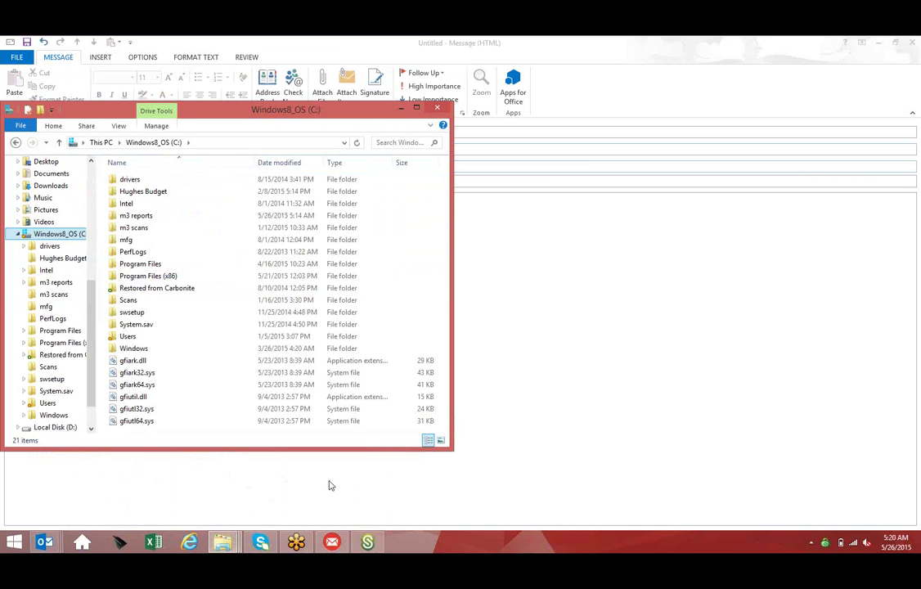
left_click(197, 251)
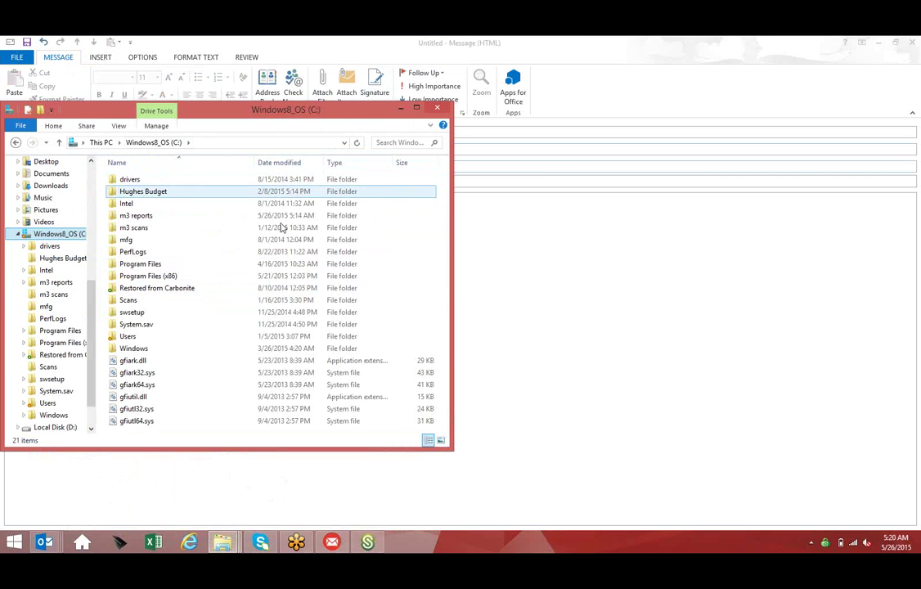
left_click(344, 266)
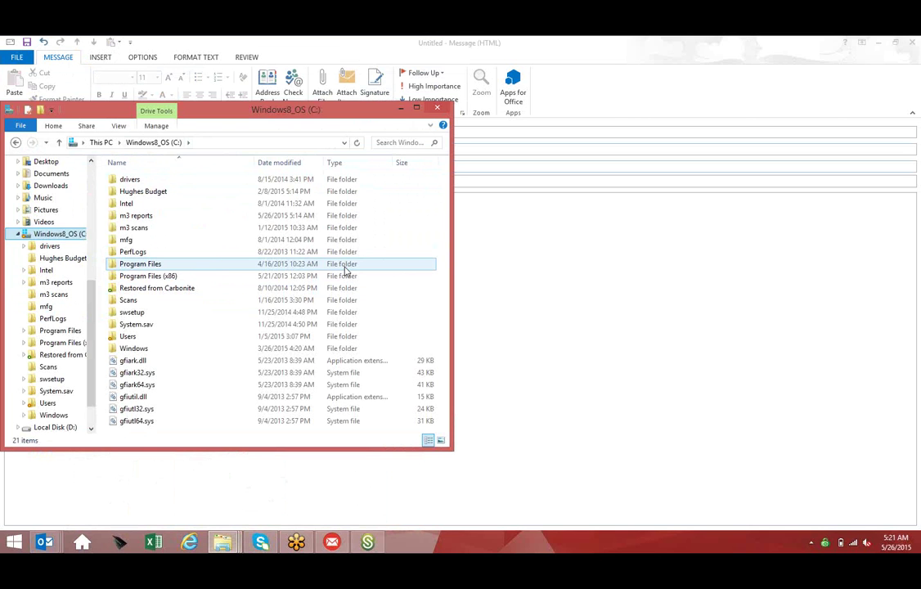
key("Up")
key("Up")
key("Up")
key("Up")
key("Down")
key("Down")
key("Down")
key("Up")
key("Up")
key("Up")
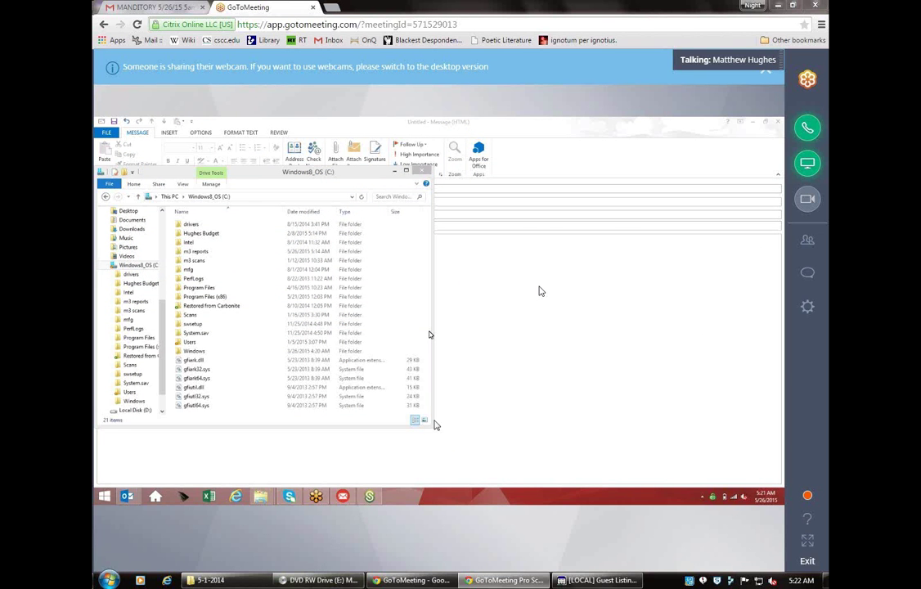
- Close the DVD RW Drive and 5-1-2014 Explorer windows
left_click(319, 580)
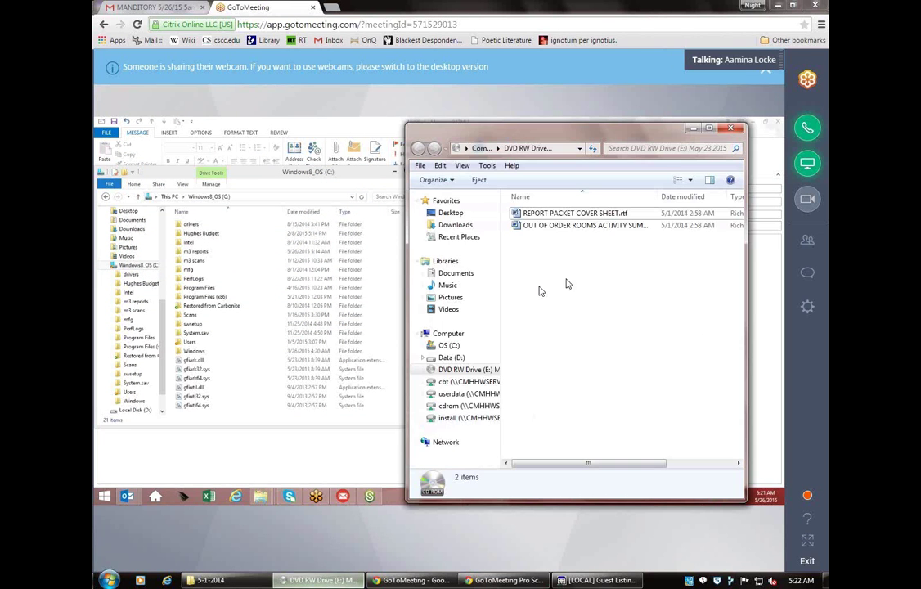
left_click(730, 129)
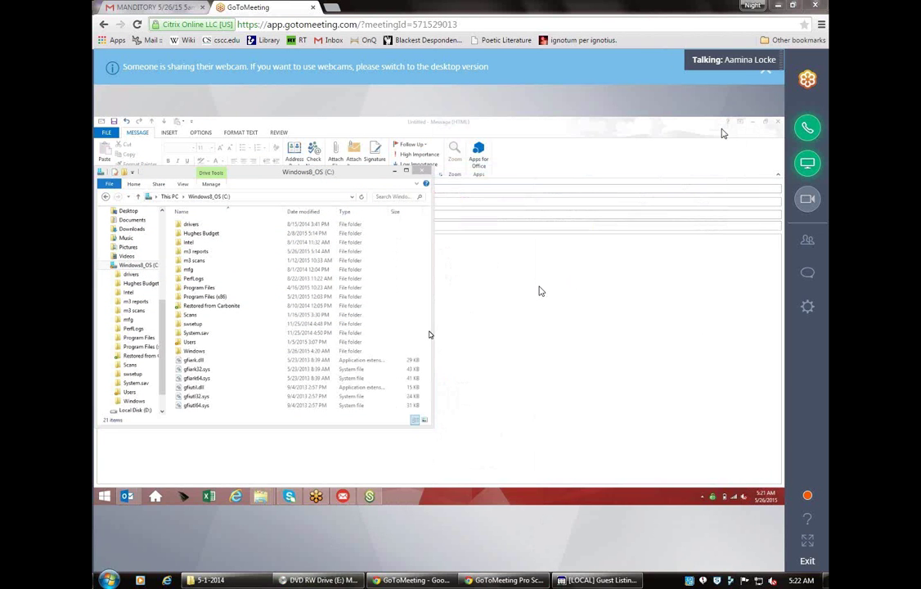
left_click(242, 581)
left_click(721, 118)
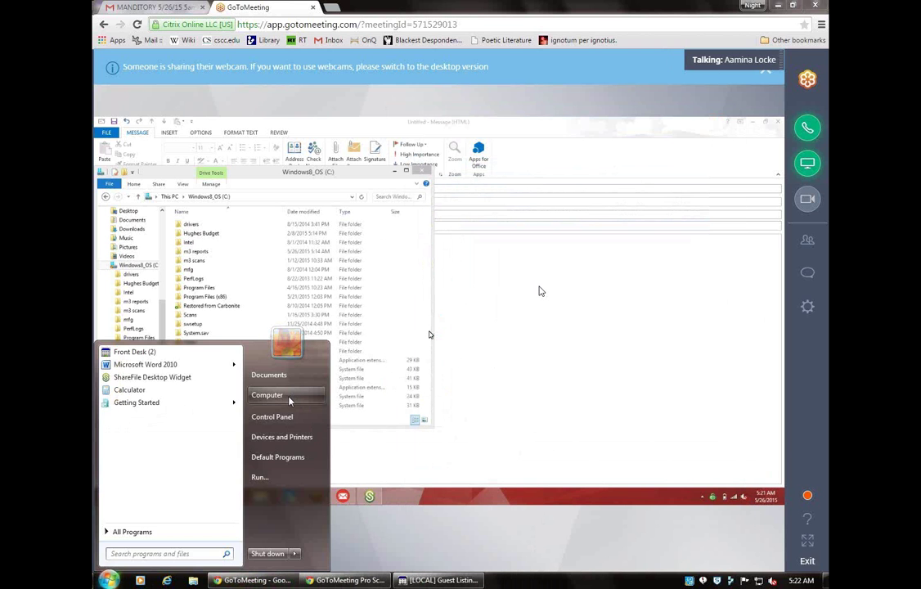
- Open the archive folder on the userdata (G:) network drive via Computer
left_click(290, 398)
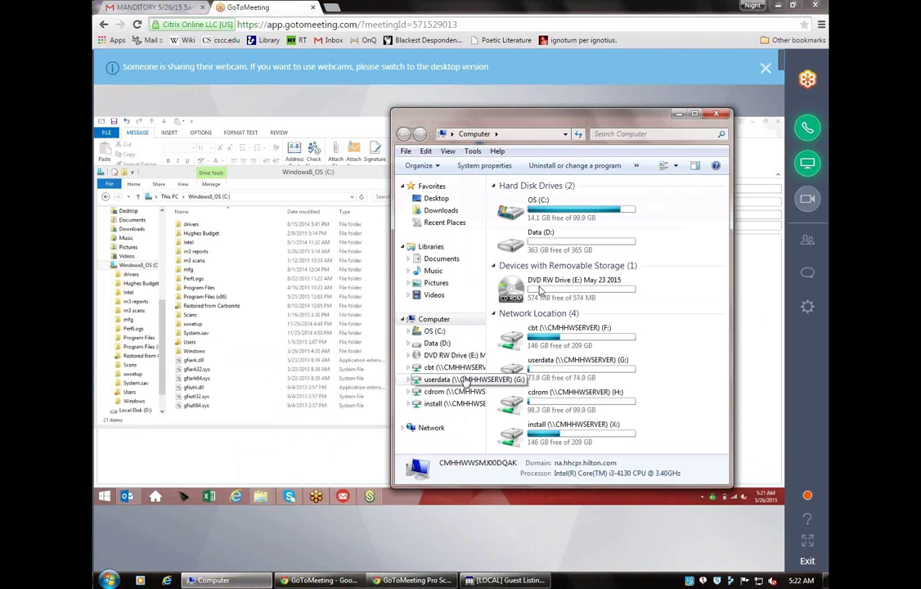
left_click(464, 385)
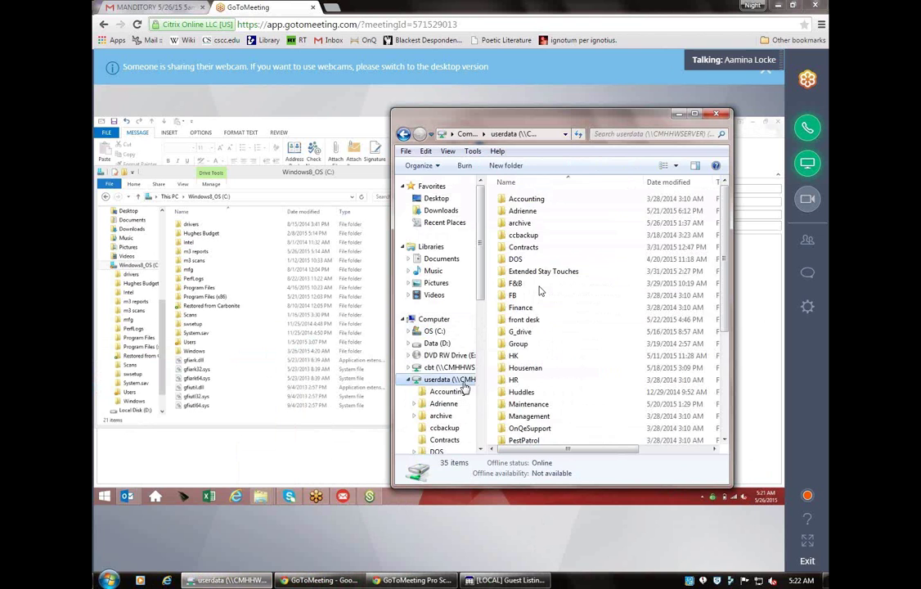
left_click(521, 229)
double_click(522, 224)
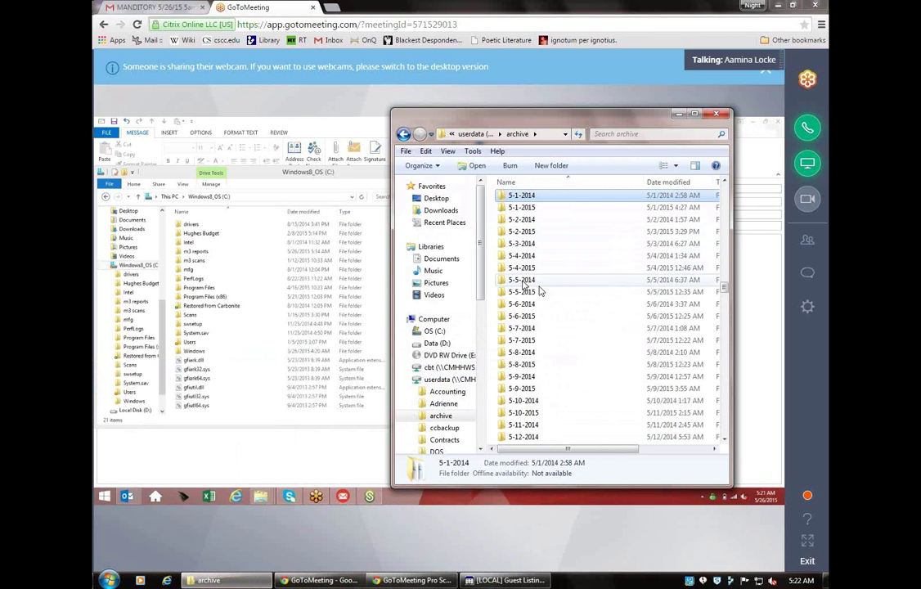
scroll(538, 290, "down", 13)
scroll(538, 291, "down", 1)
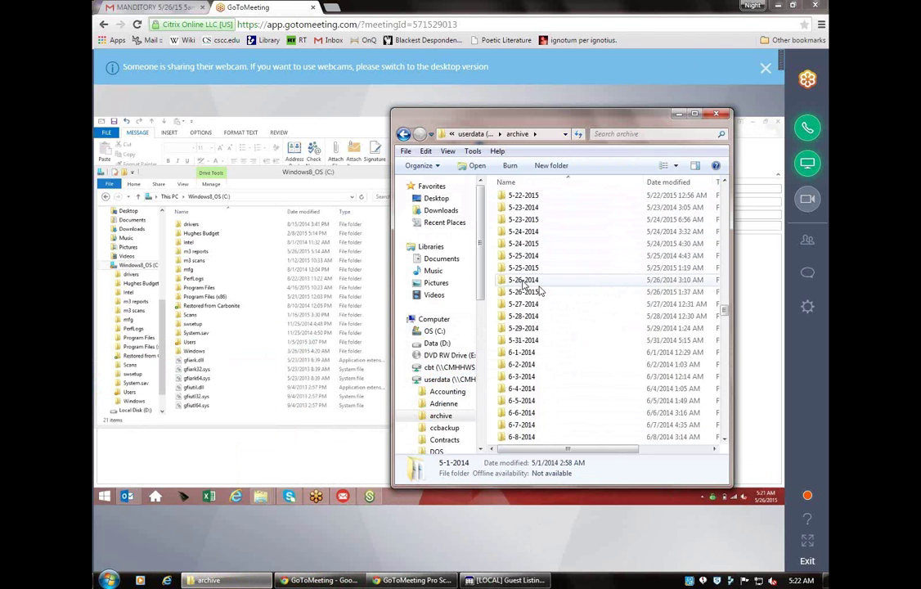
scroll(539, 291, "up", 2)
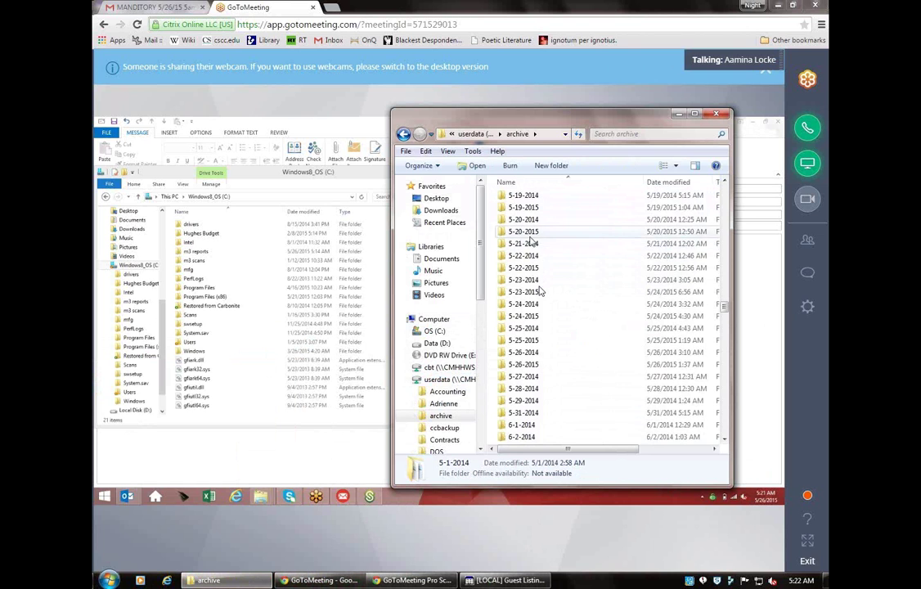
scroll(539, 291, "down", 1)
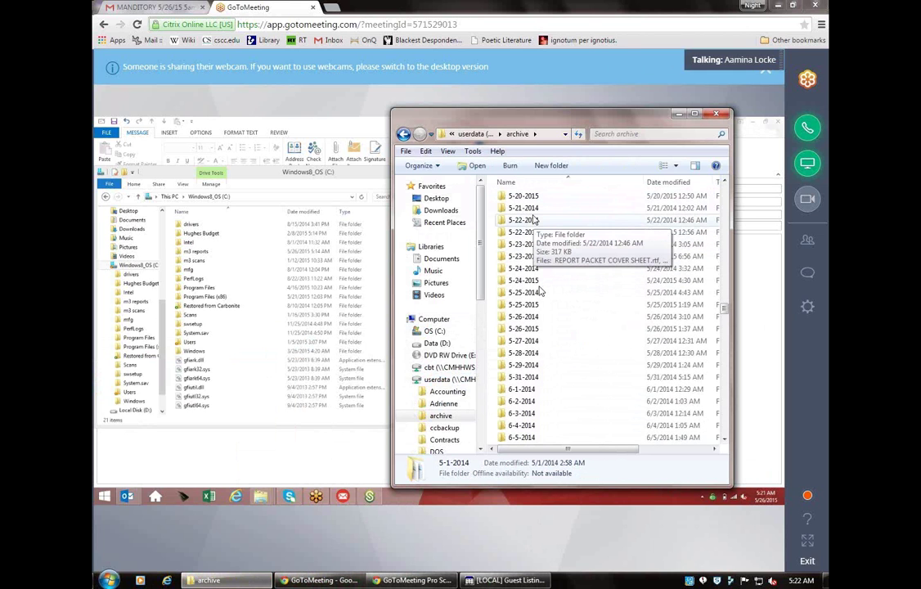
scroll(538, 290, "up", 6)
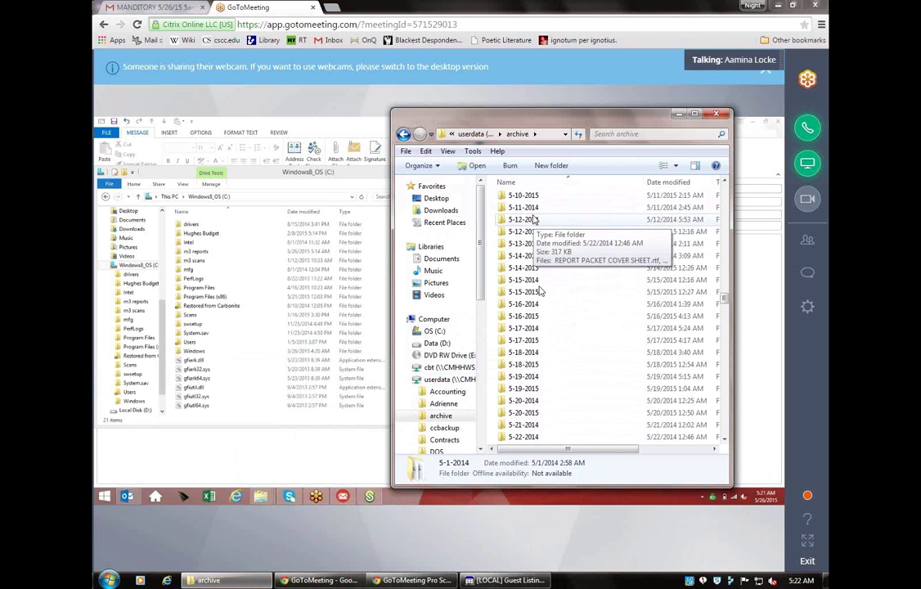
scroll(538, 290, "up", 2)
scroll(539, 290, "up", 2)
scroll(539, 291, "up", 1)
scroll(538, 290, "up", 1)
scroll(539, 290, "up", 1)
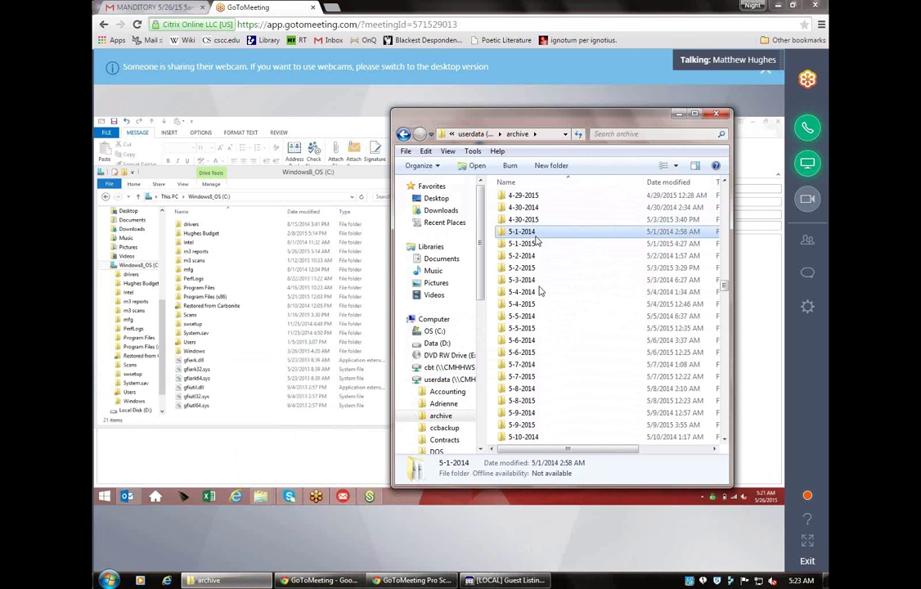
scroll(539, 291, "down", 4)
scroll(538, 290, "down", 7)
scroll(538, 290, "down", 5)
scroll(538, 291, "down", 6)
scroll(539, 291, "down", 1)
scroll(539, 290, "up", 3)
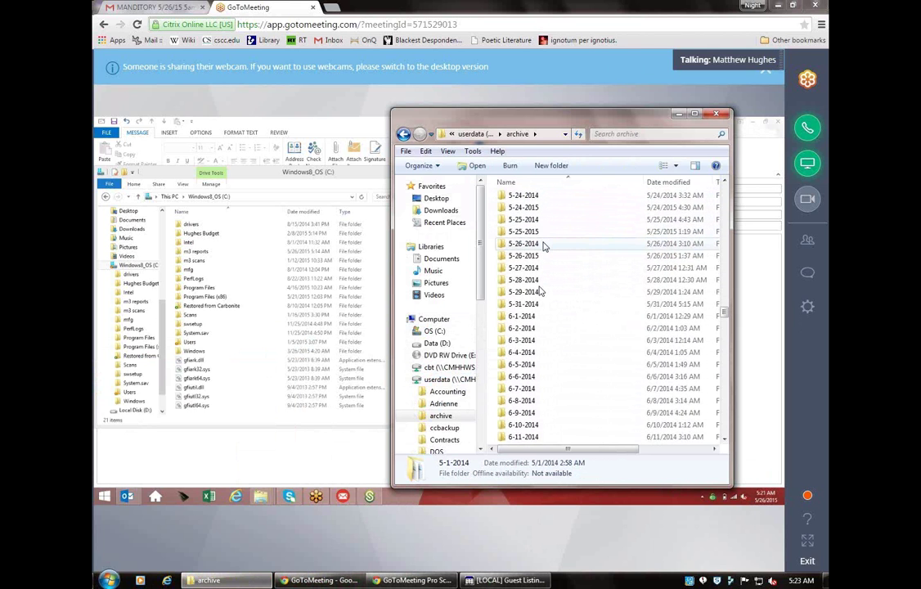
scroll(539, 291, "up", 4)
- Open the 5-25-2015 folder from the archive list
left_click(535, 232)
double_click(535, 232)
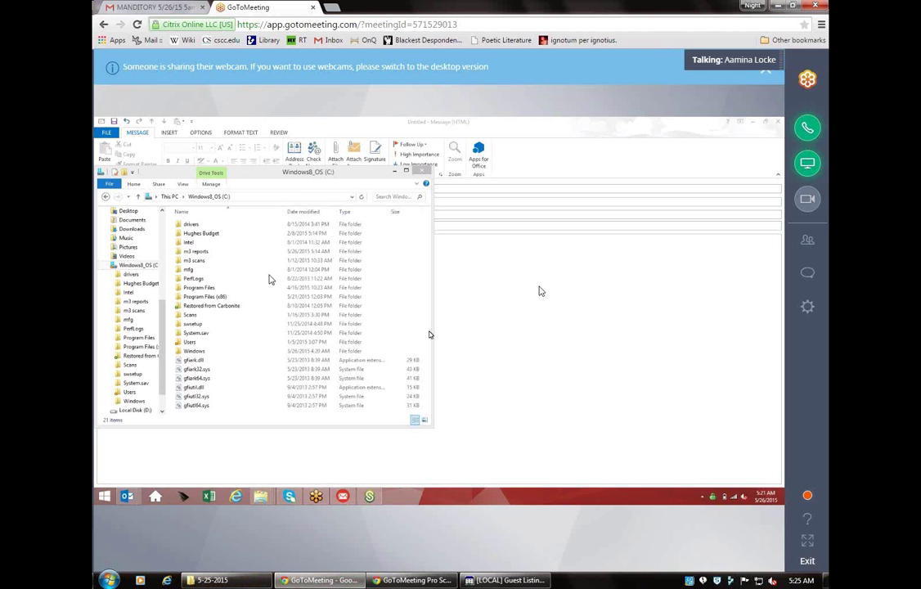
- Minimize the meeting window and create a New folder inside 5-25-2015 with File > New > Folder
left_click(777, 7)
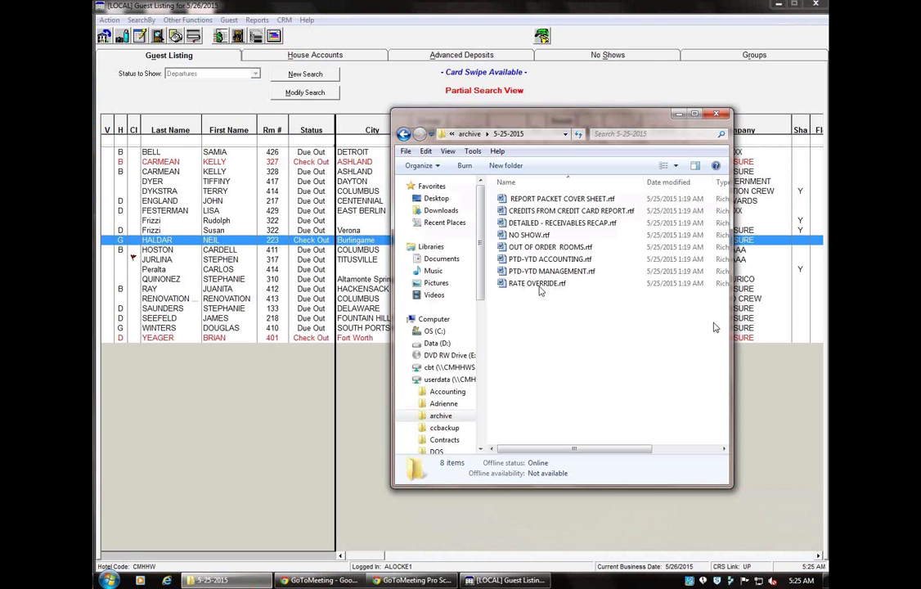
left_click(403, 159)
mouse_move(461, 165)
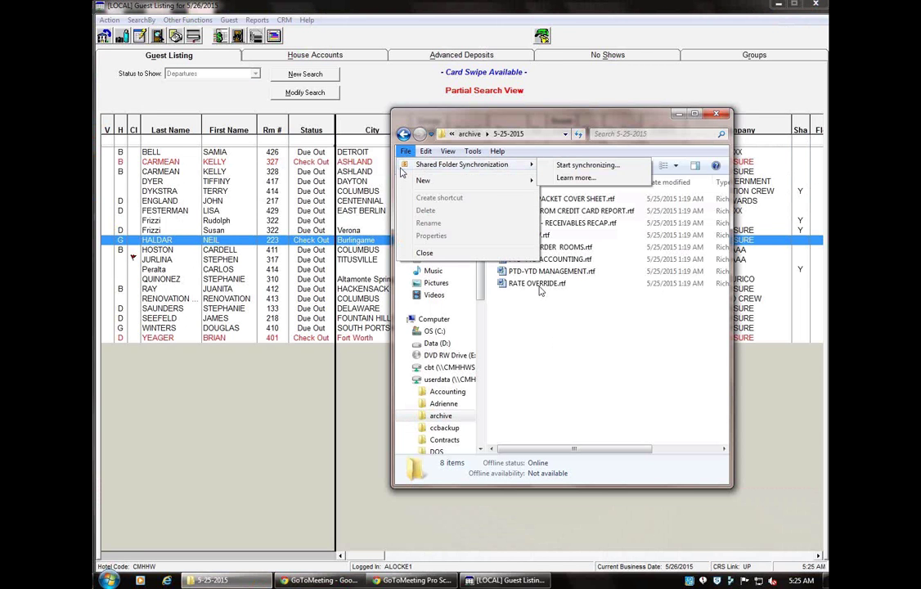
left_click(408, 181)
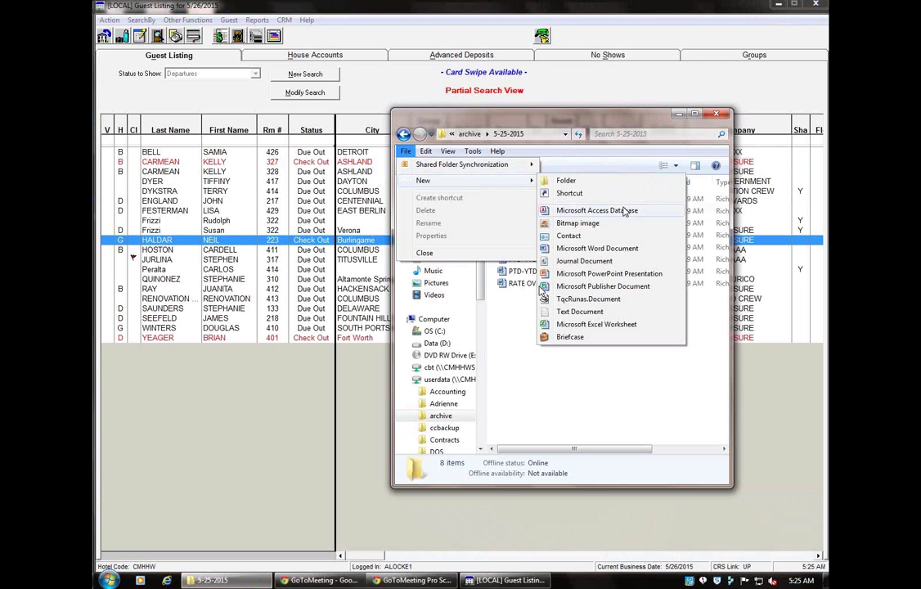
left_click(636, 185)
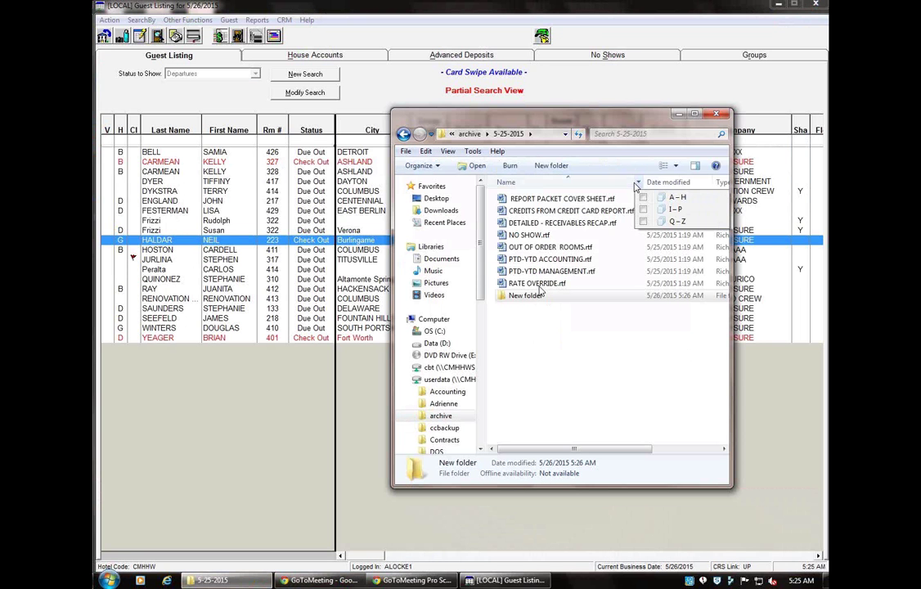
- Permanently delete the New folder from 5-25-2015, then bring up the Start orb's context menu
left_click(411, 155)
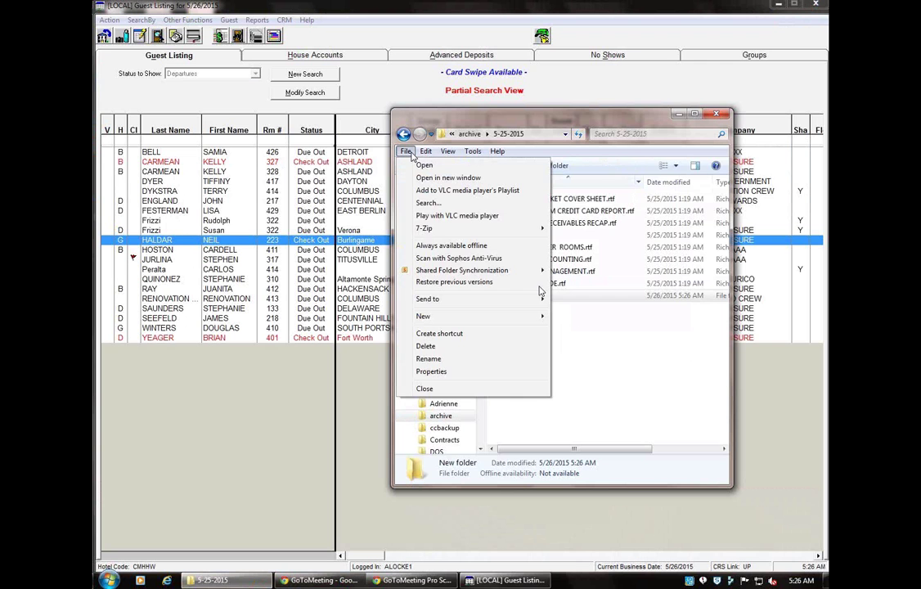
left_click(578, 332)
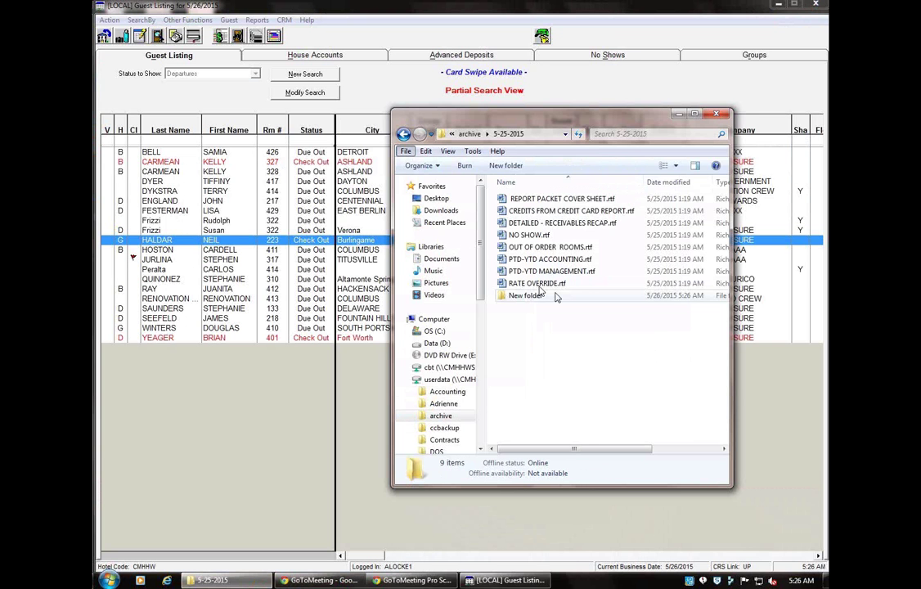
right_click(556, 298)
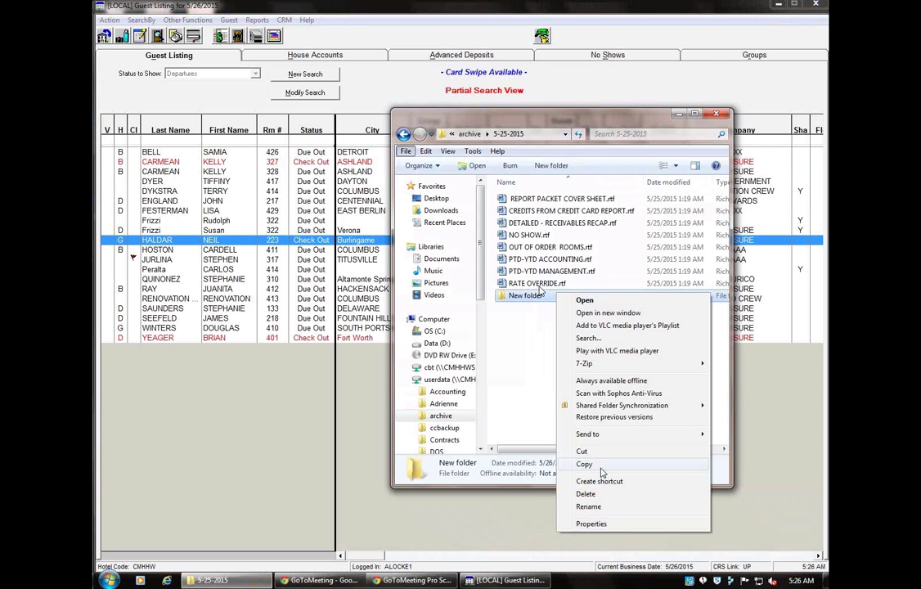
left_click(605, 494)
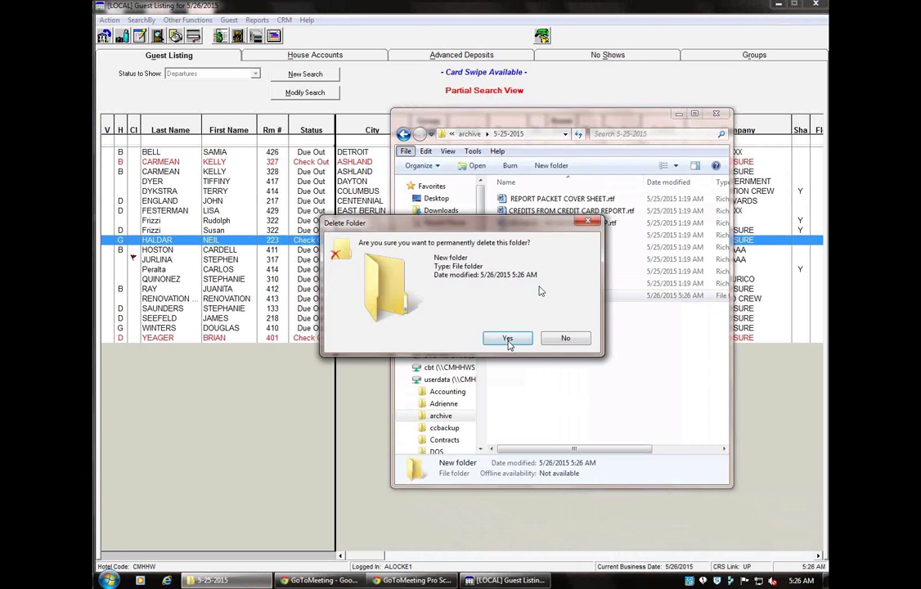
left_click(508, 339)
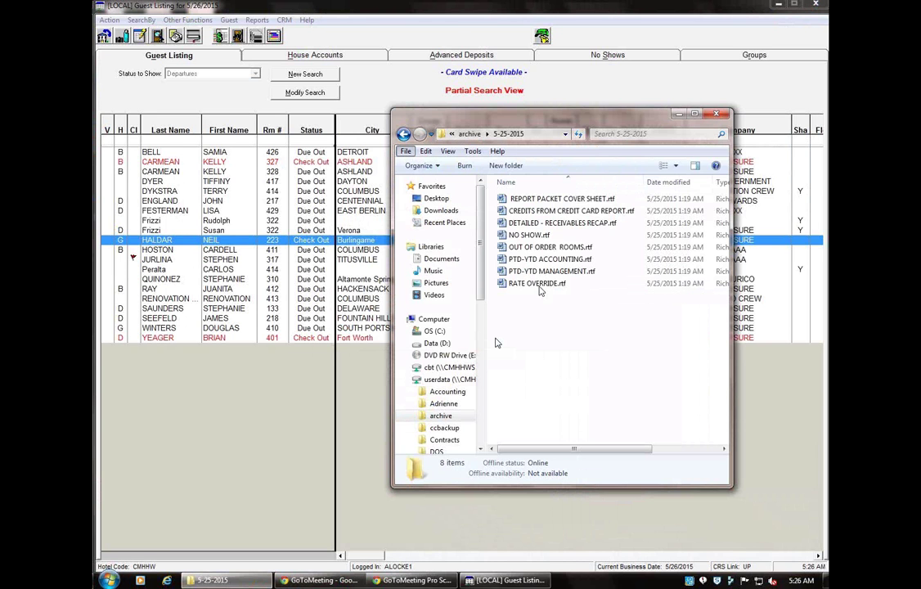
left_click(104, 578)
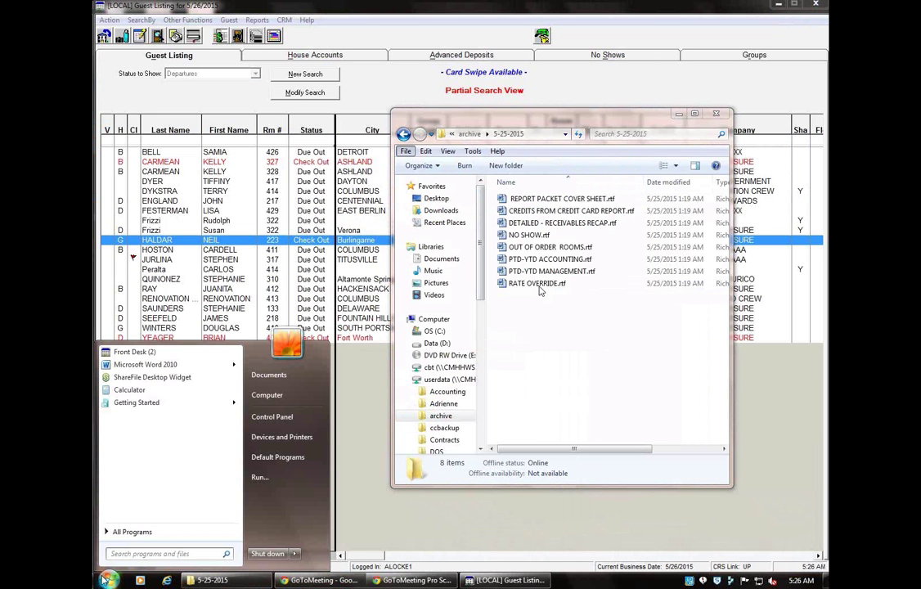
right_click(101, 578)
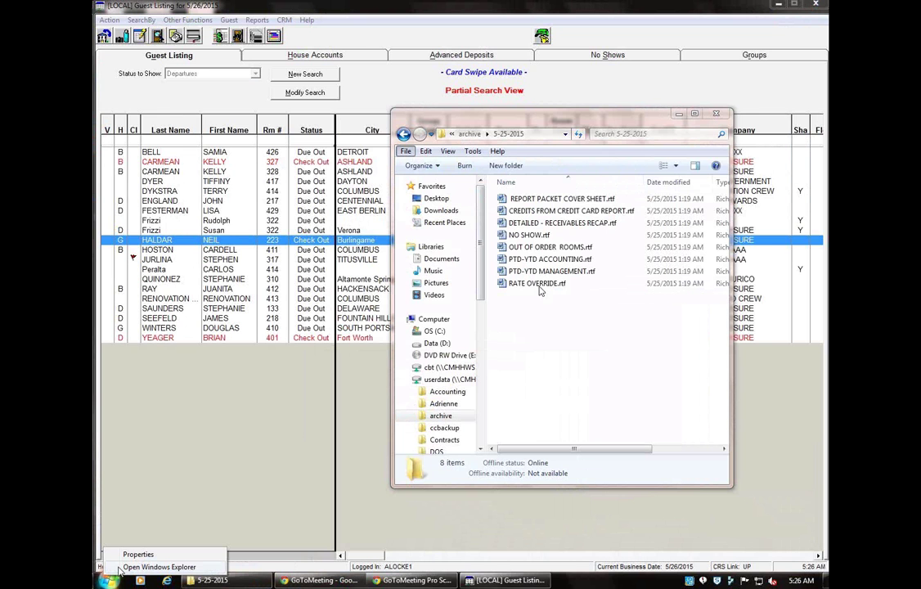
- Open a new Windows Explorer window showing DVD RW Drive (E:)
left_click(119, 569)
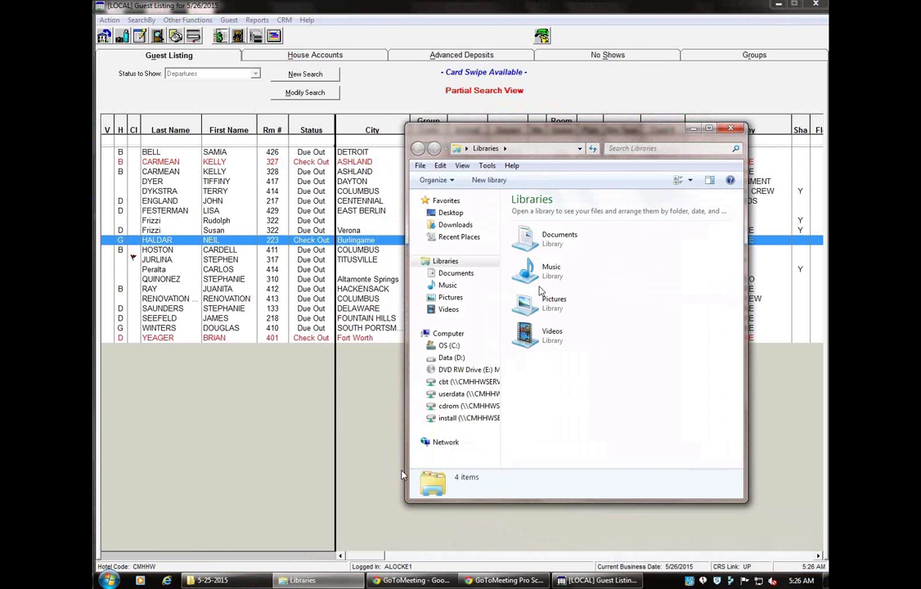
mouse_move(451, 360)
left_click(449, 370)
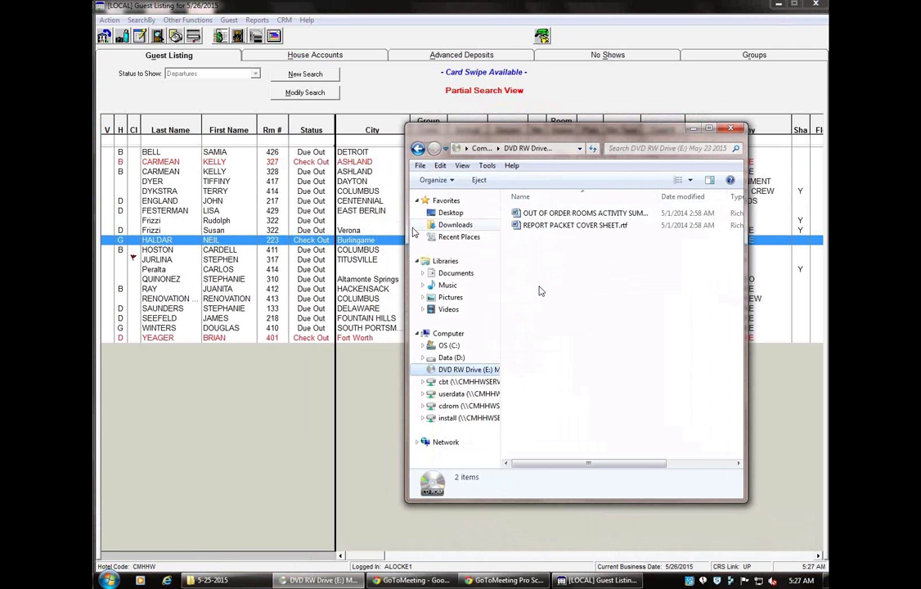
- Create a New folder on DVD RW Drive (E:), check it's empty, and start renaming it
left_click(419, 167)
mouse_move(438, 208)
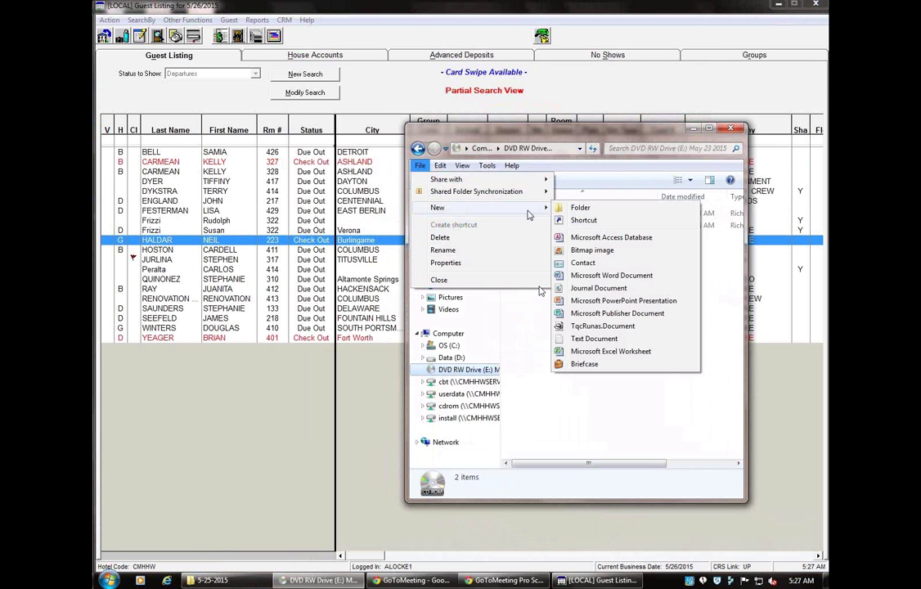
left_click(578, 207)
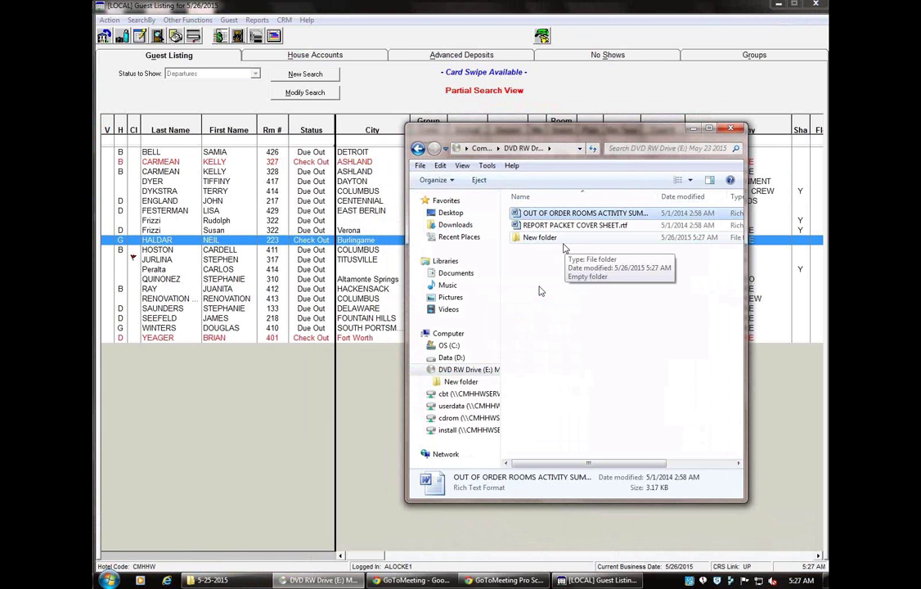
left_click(566, 243)
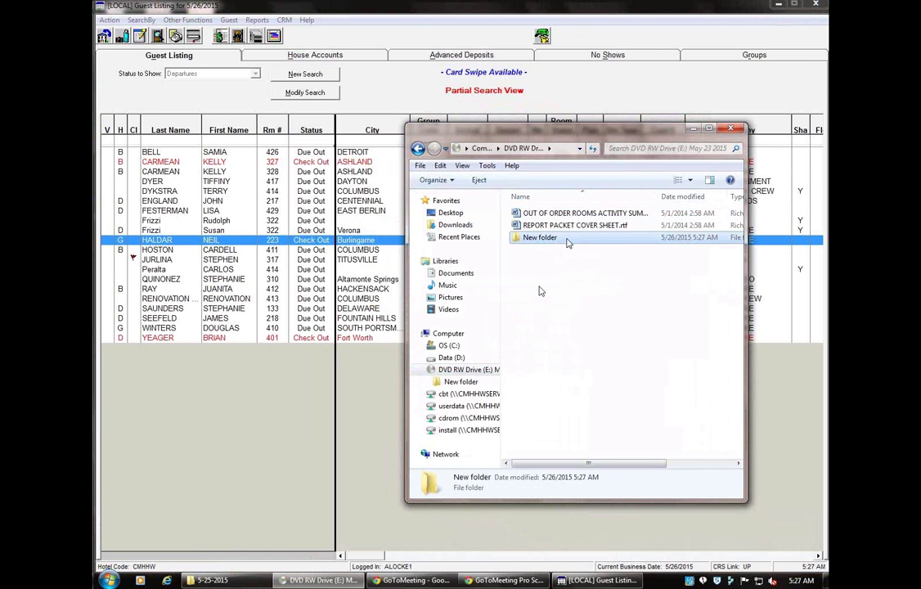
double_click(568, 243)
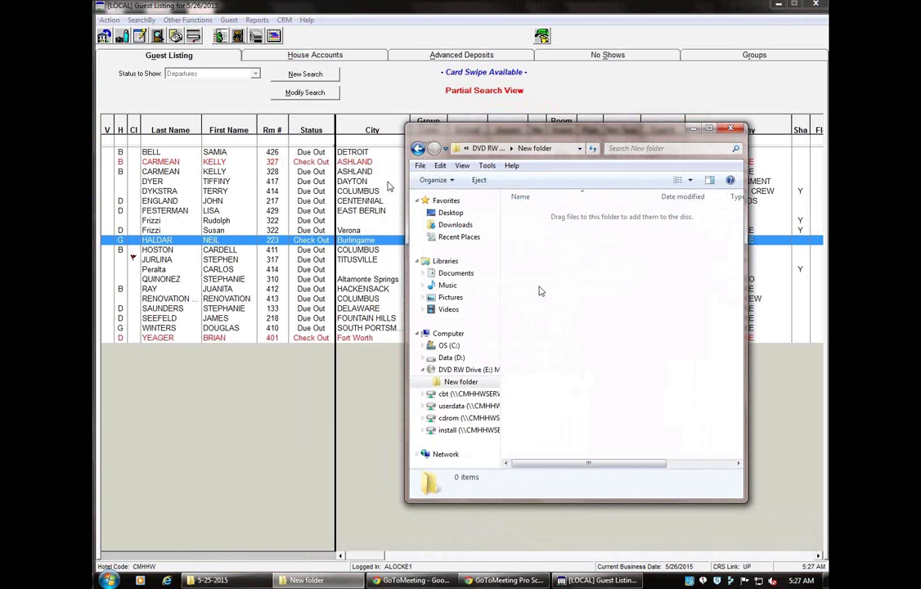
key("BackSpace")
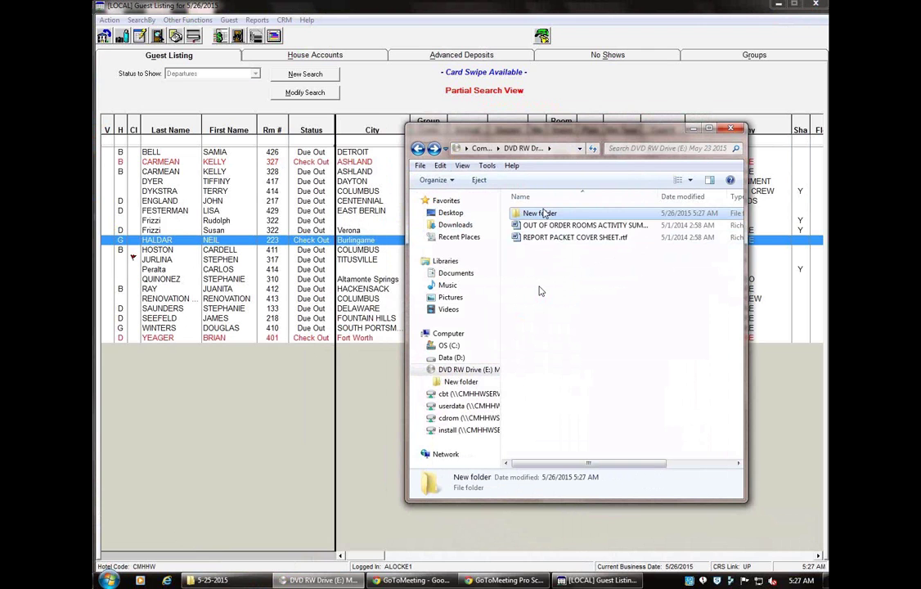
right_click(545, 212)
left_click(574, 217)
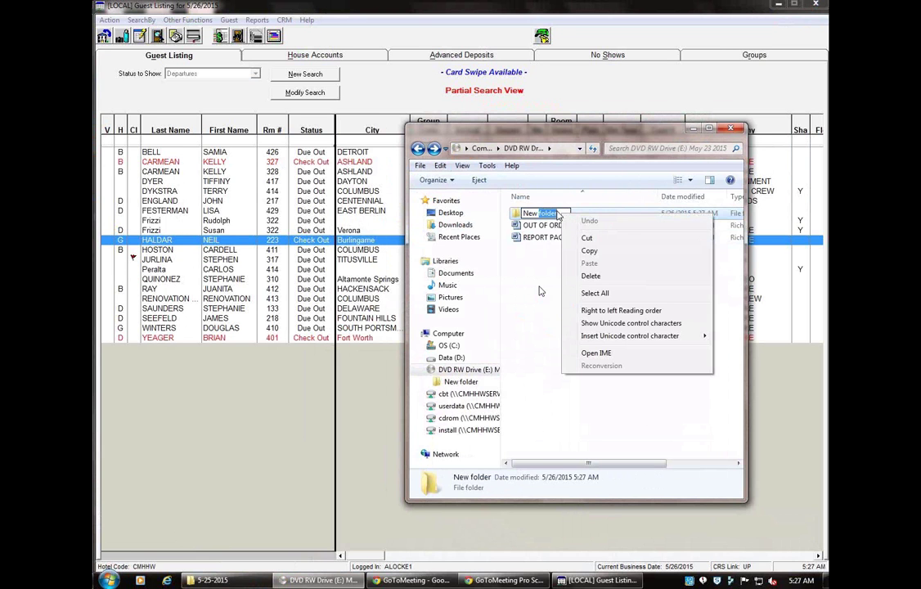
- Rename the DVD drive's New folder to 5252015 and open it, showing zero items
left_click(559, 213)
key("ctrl+a")
type("5")
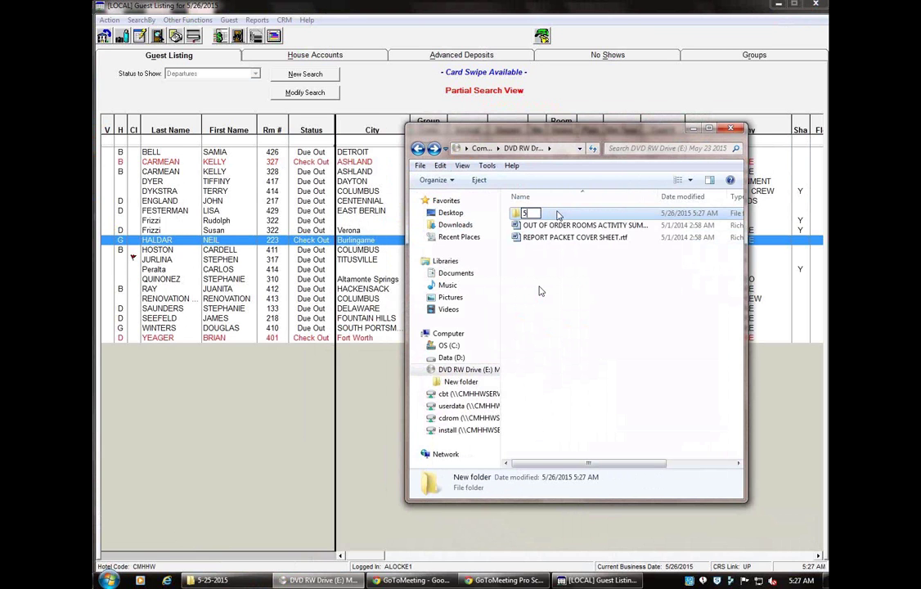
type("25")
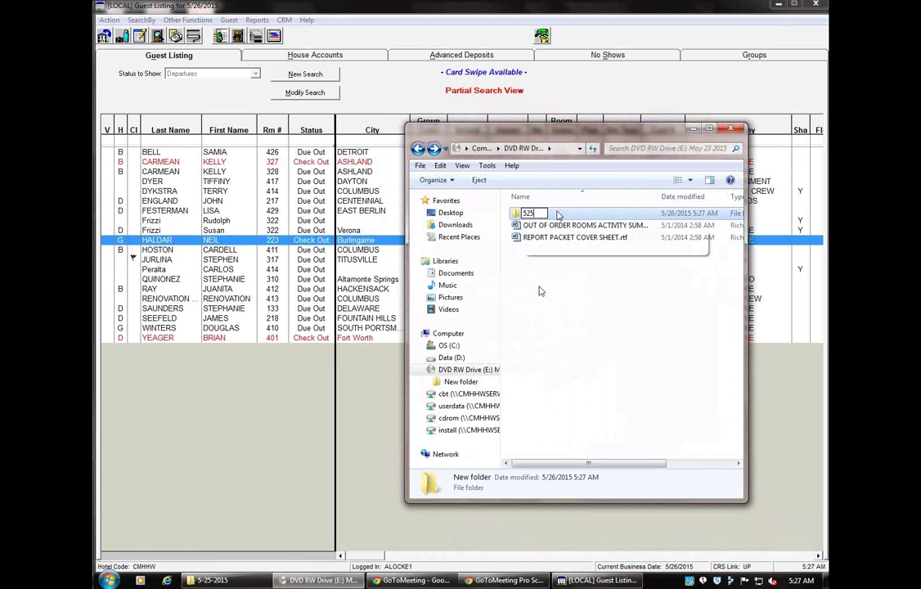
key("slash")
type("2015")
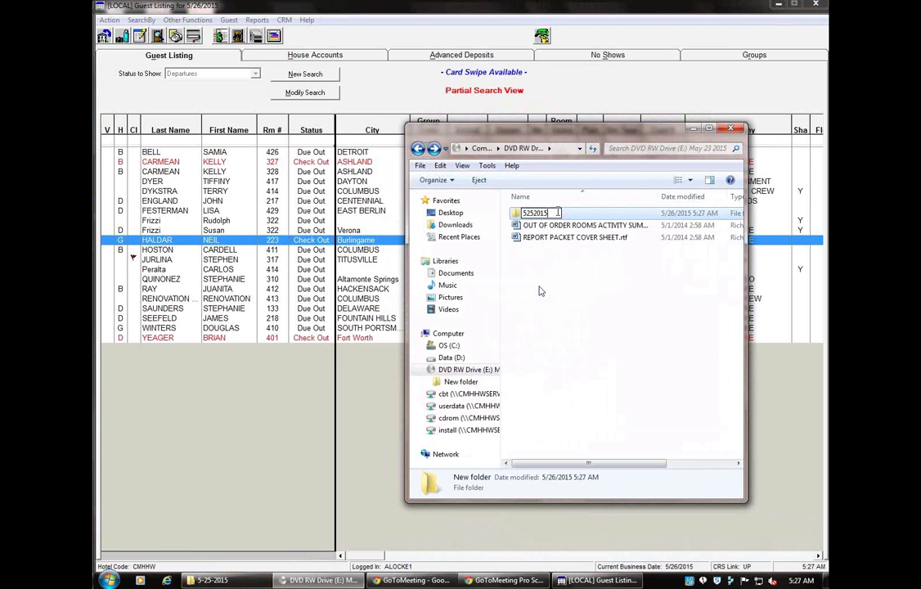
key("Home")
key("slash")
key("Right")
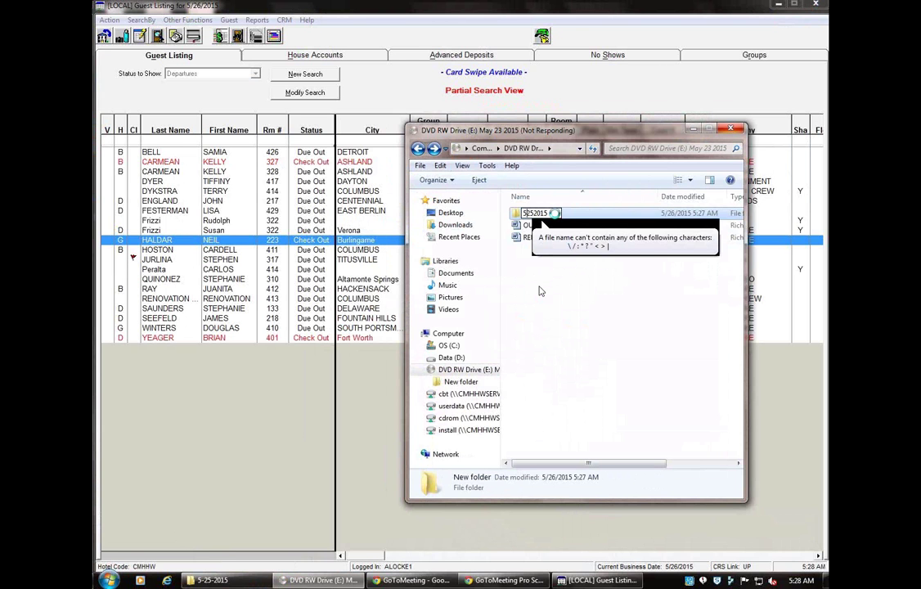
double_click(556, 214)
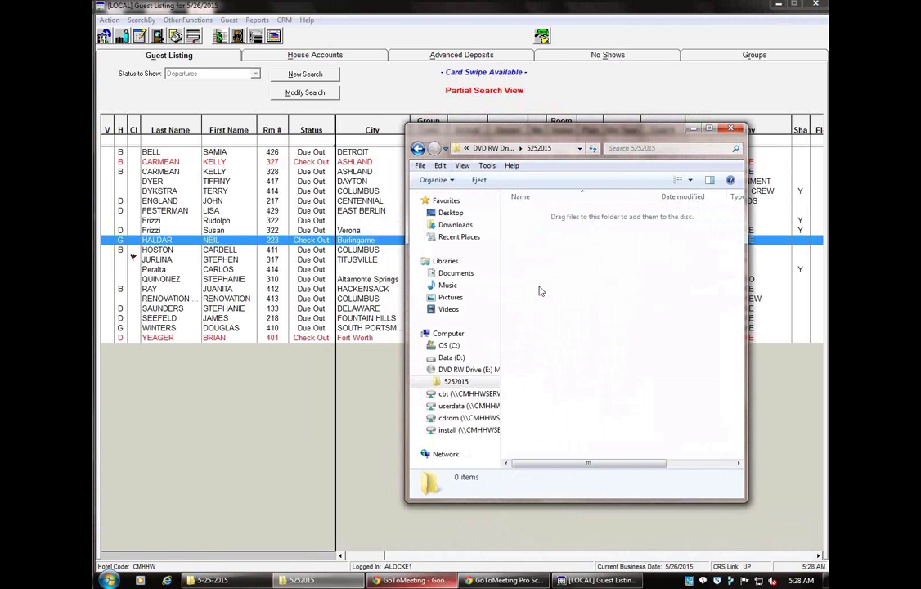
left_click(249, 583)
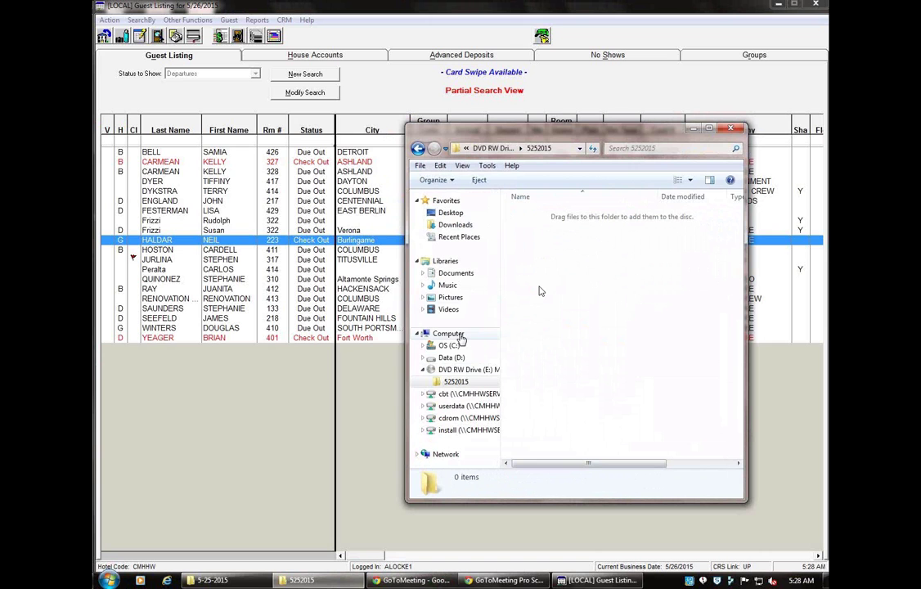
left_click(448, 334)
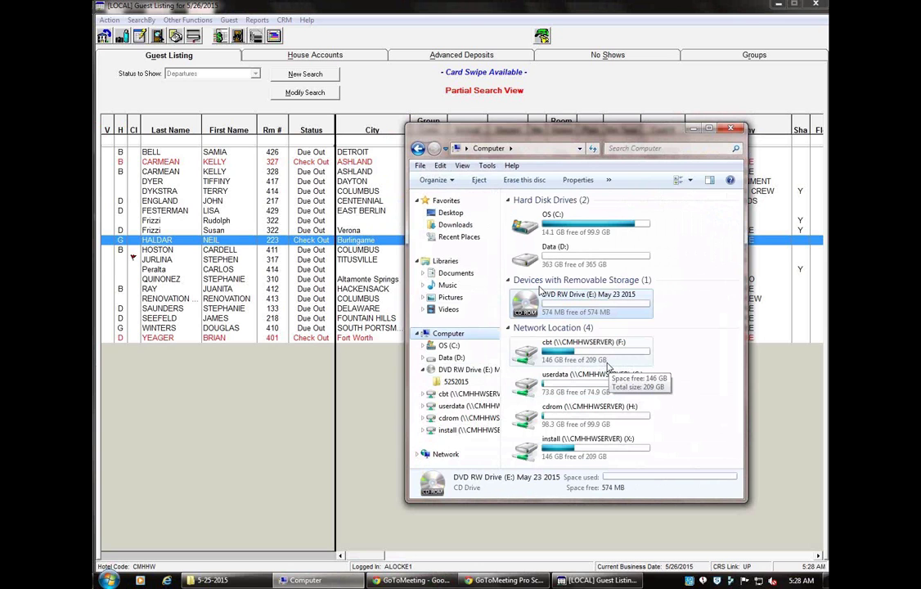
mouse_move(581, 302)
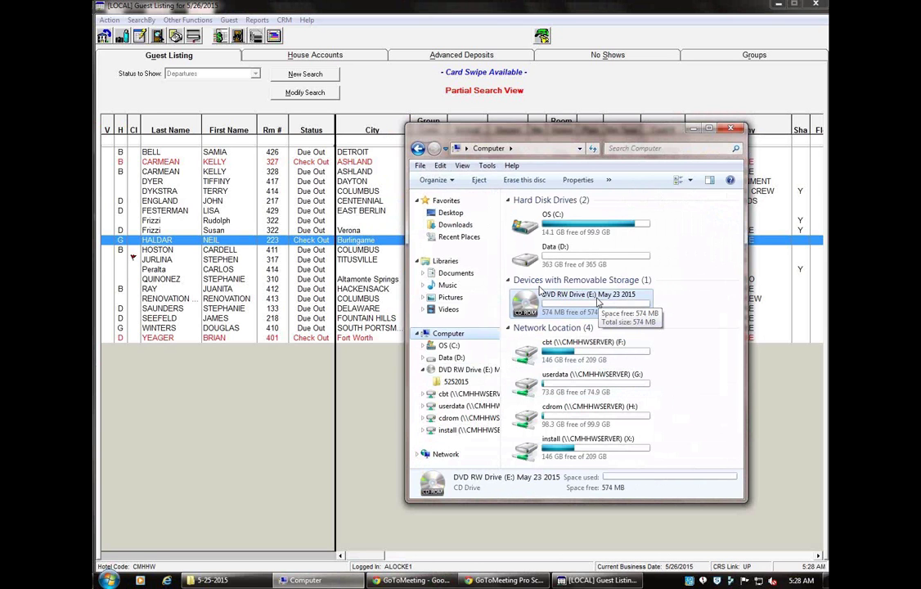
double_click(598, 302)
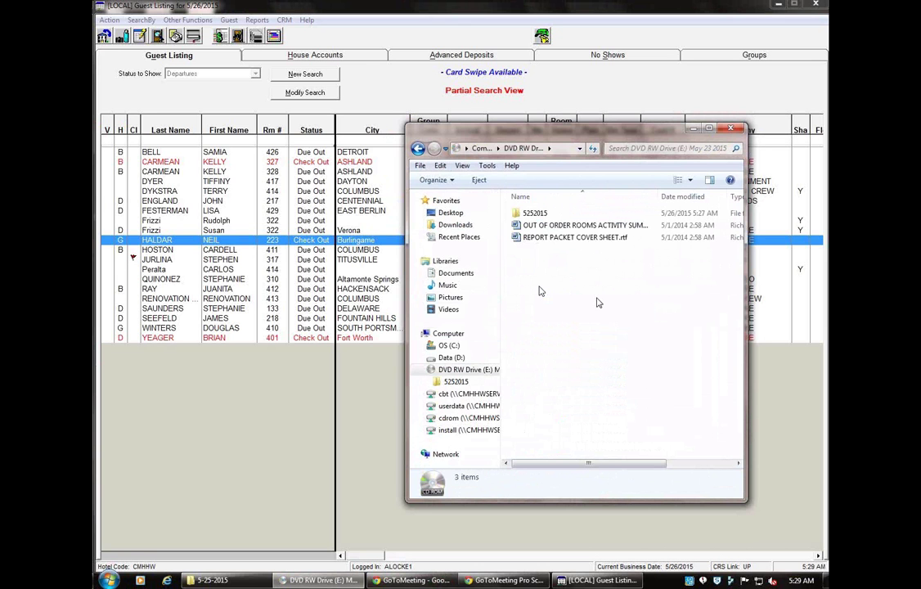
double_click(535, 213)
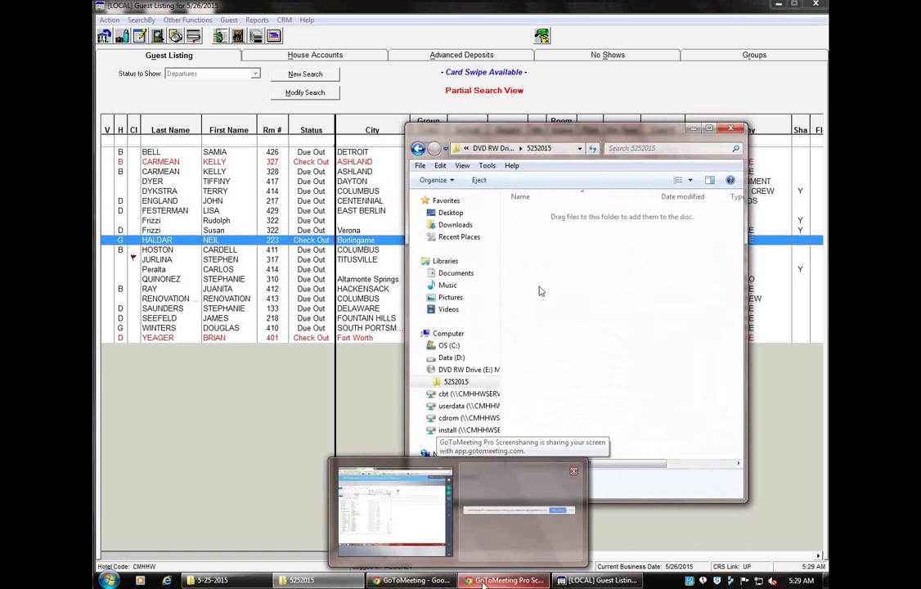
mouse_move(211, 580)
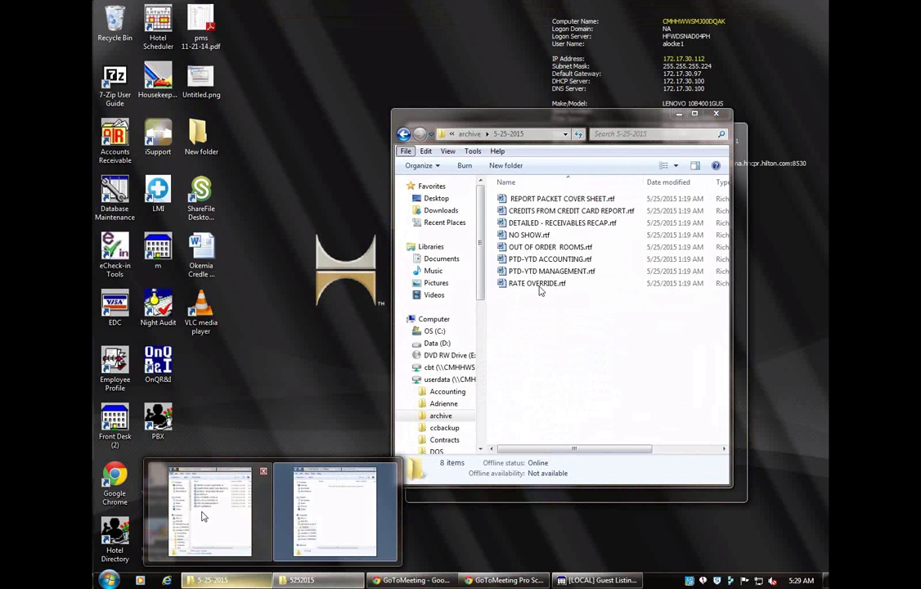
- Place the two windows side by side and drag all eight 5-25-2015 reports into 5252015
left_click(204, 517)
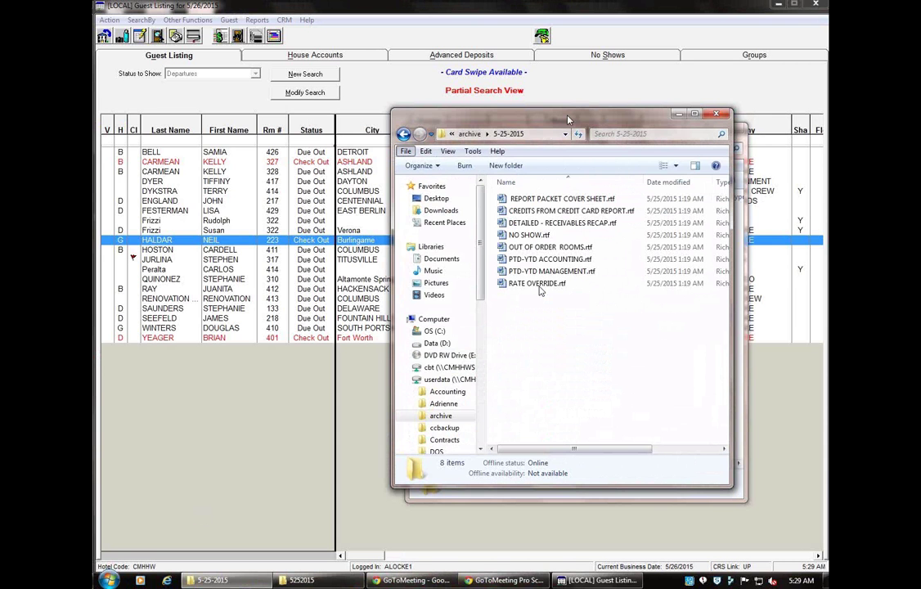
left_click_drag(569, 119, 236, 120)
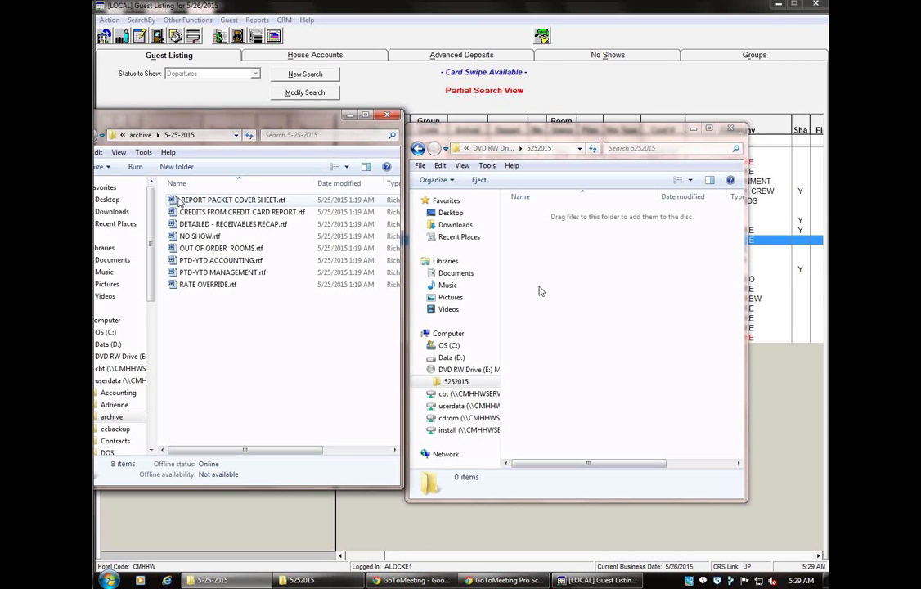
mouse_move(180, 203)
left_mouse_down()
mouse_move(573, 276)
mouse_move(288, 299)
left_mouse_up()
left_click(288, 300)
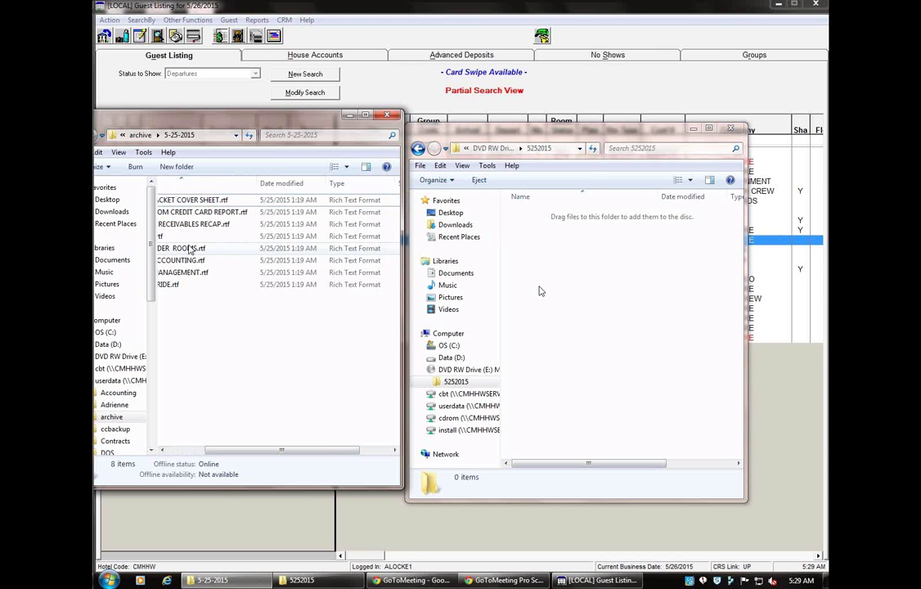
key("ctrl+a")
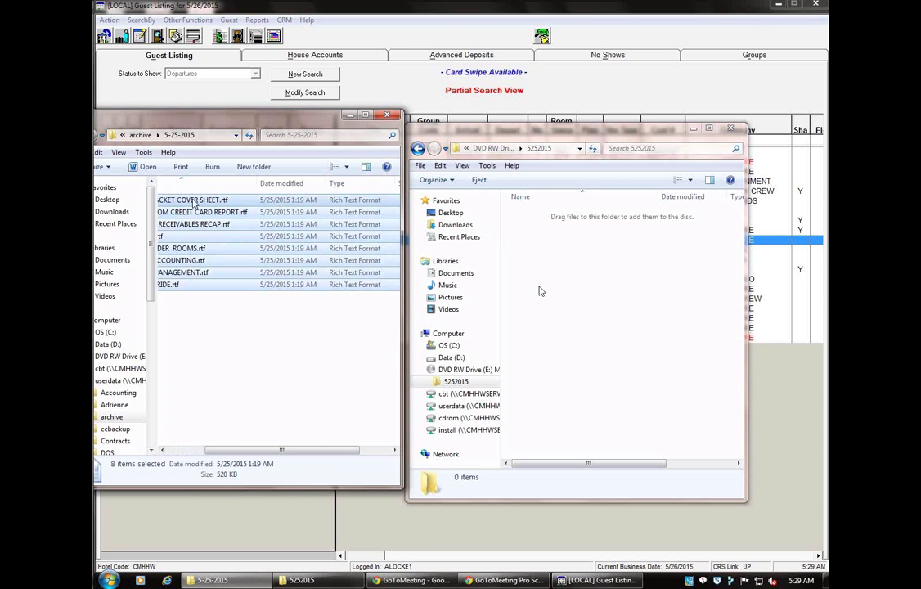
left_click_drag(193, 203, 606, 316)
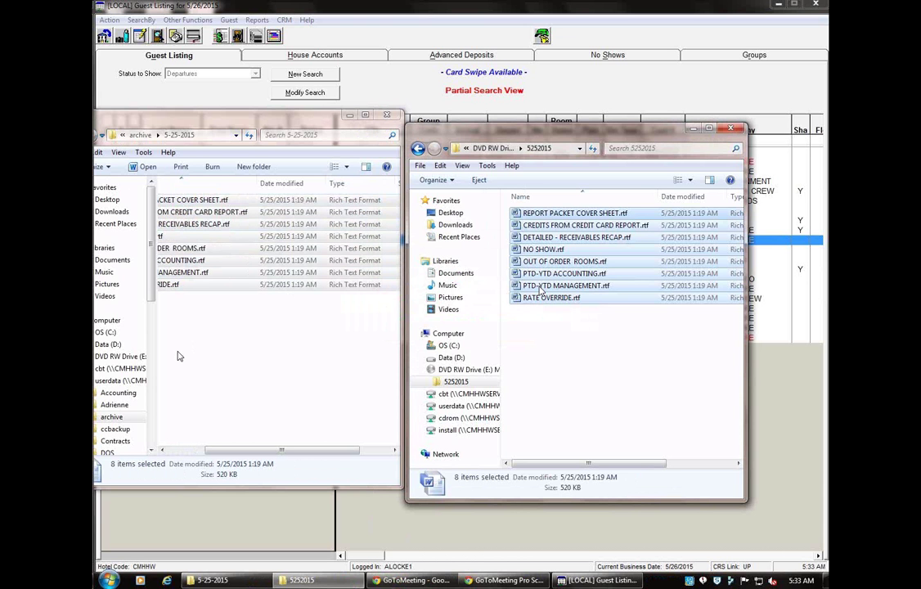
- Close the 5-25-2015 archive window and the 5252015 DVD folder window
left_click(387, 120)
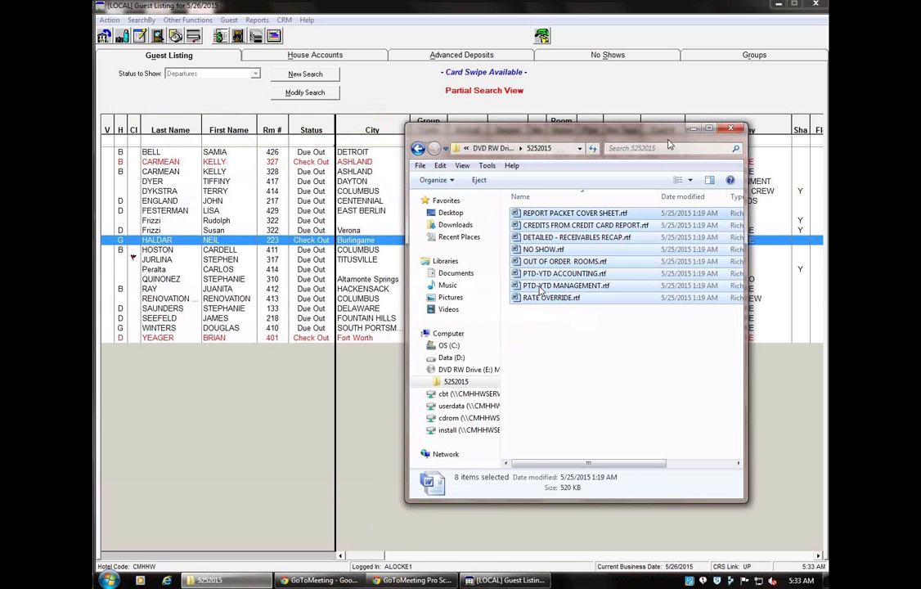
left_click(732, 131)
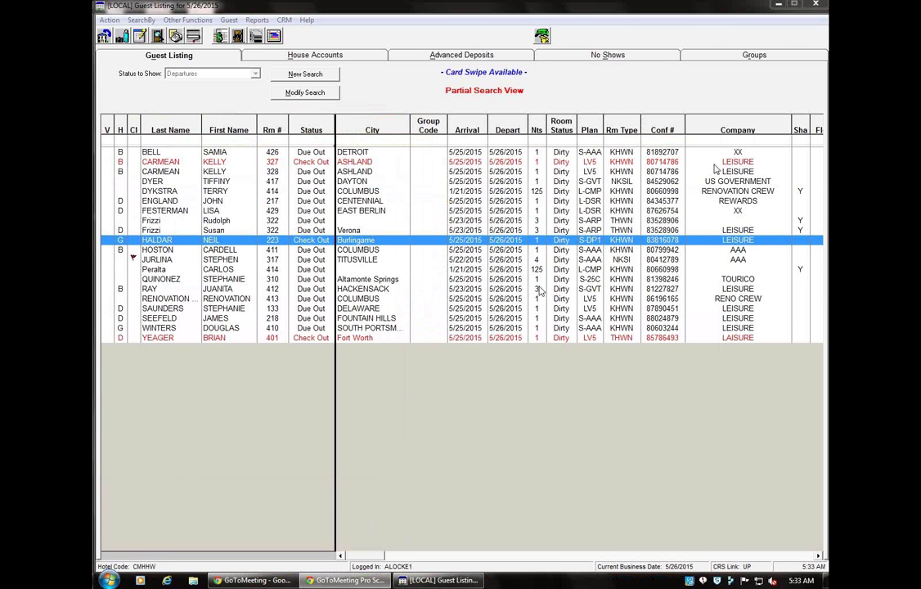